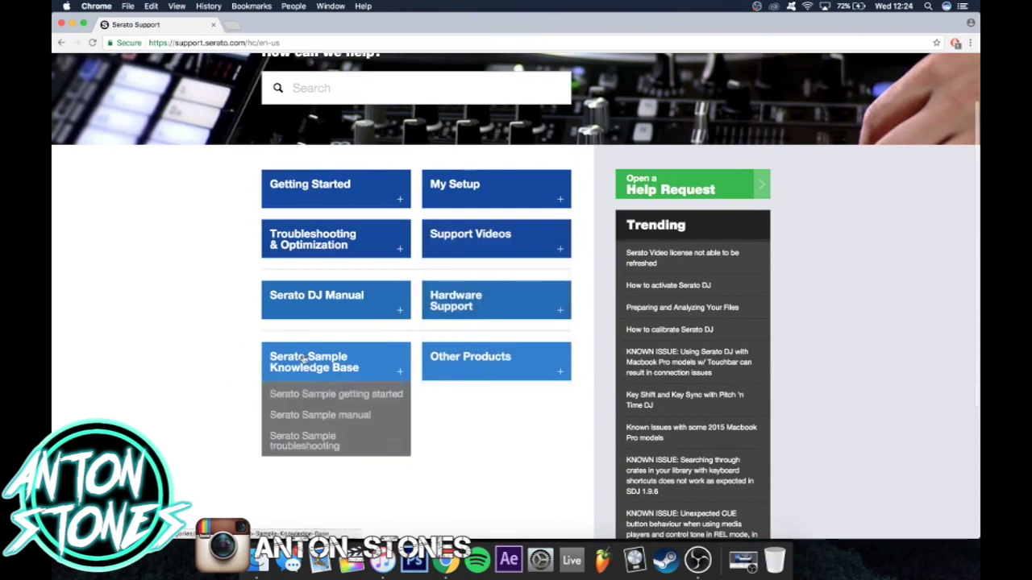
Look over the Serato support page and return to the Serato DJ downloads page
{"action": "scroll", "coordinate": [761, 379], "scroll_direction": "down", "scroll_amount": 5}
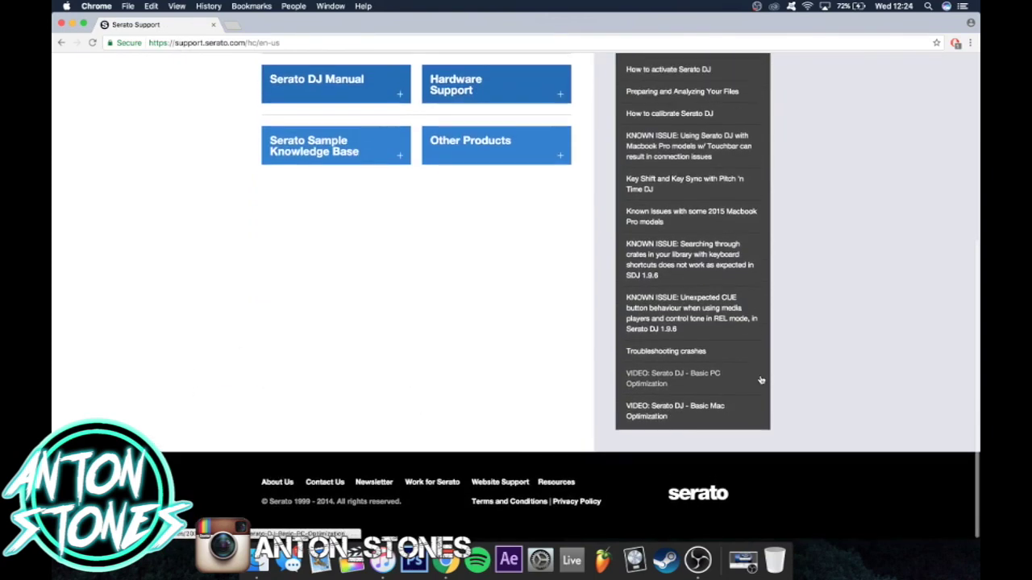
{"action": "scroll", "coordinate": [761, 380], "scroll_direction": "up", "scroll_amount": 10}
{"action": "scroll", "coordinate": [761, 380], "scroll_direction": "left", "scroll_amount": 5}
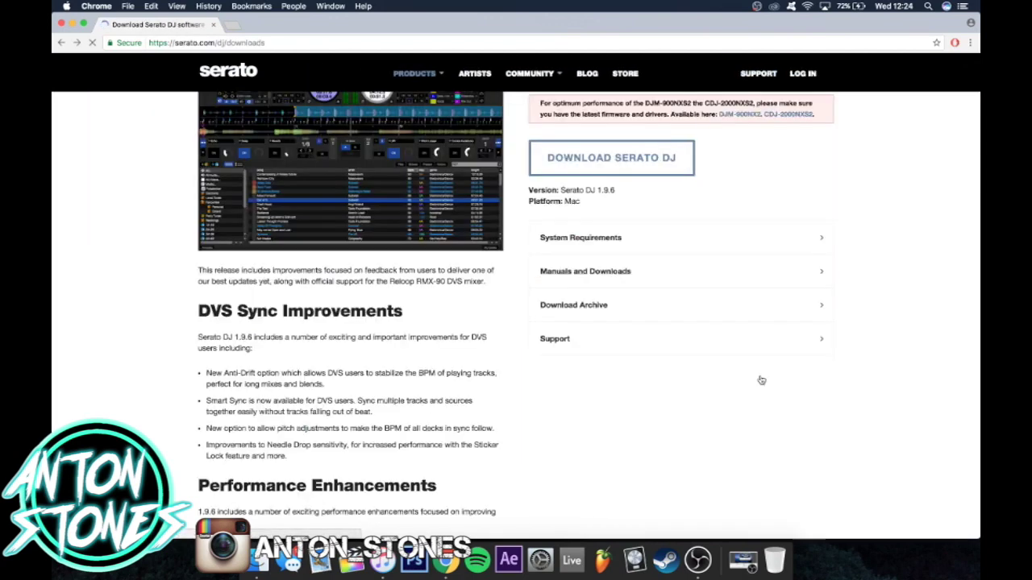
Expand the System Requirements on the downloads page and examine the Serato DJ operating system and processor requirements
{"action": "left_click", "coordinate": [715, 241]}
{"action": "scroll", "coordinate": [684, 411], "scroll_direction": "down", "scroll_amount": 2}
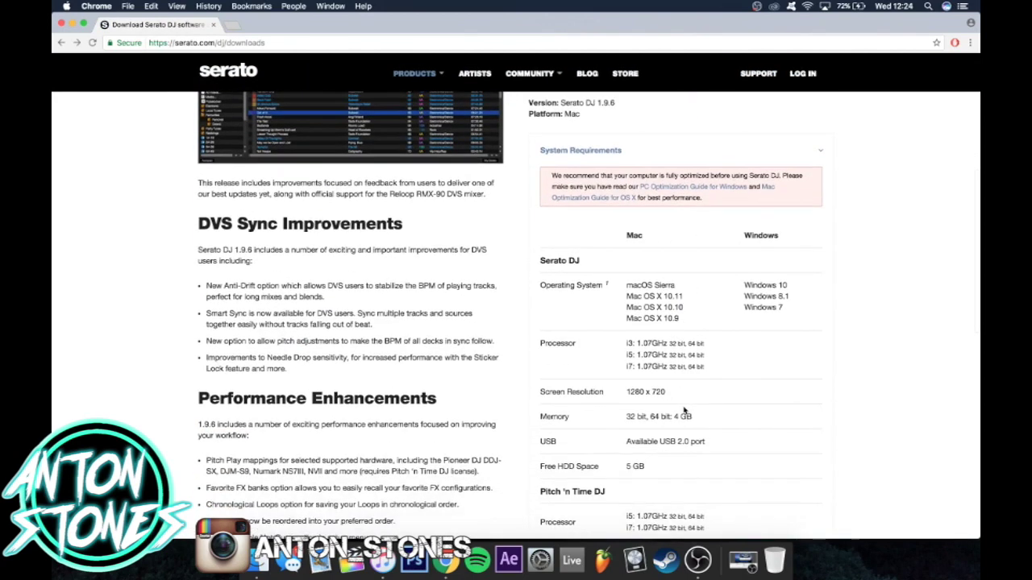
{"action": "left_click_drag", "start_coordinate": [627, 288], "coordinate": [697, 292]}
{"action": "scroll", "coordinate": [640, 357], "scroll_direction": "down", "scroll_amount": 2}
{"action": "left_click_drag", "start_coordinate": [633, 276], "coordinate": [716, 282]}
{"action": "left_click", "coordinate": [715, 283]}
{"action": "left_click_drag", "start_coordinate": [617, 277], "coordinate": [728, 279]}
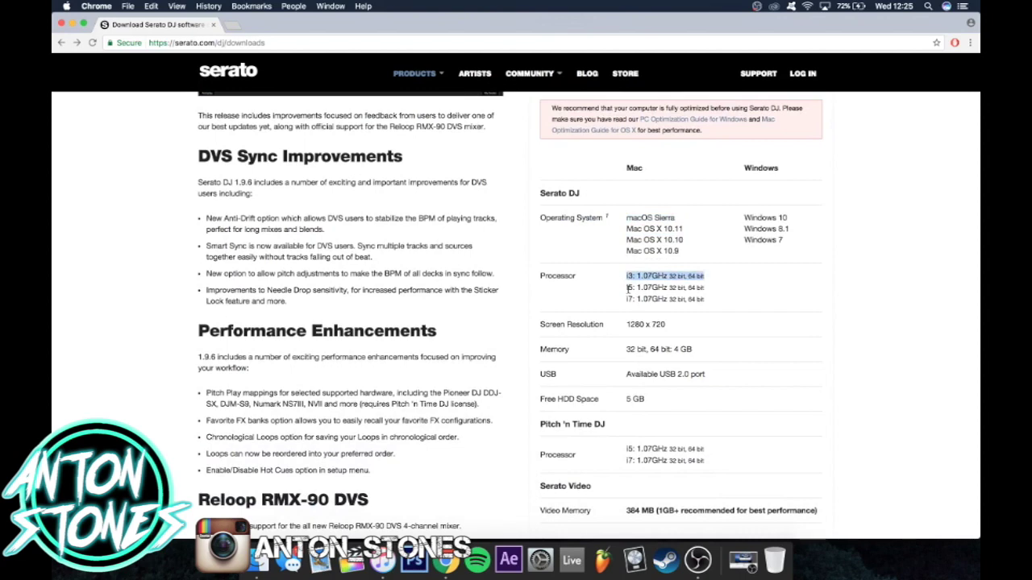
{"action": "left_click", "coordinate": [715, 300]}
Examine the screen resolution, memory, USB and free disk space requirements for Serato DJ
{"action": "scroll", "coordinate": [715, 299], "scroll_direction": "down", "scroll_amount": 1}
{"action": "scroll", "coordinate": [715, 300], "scroll_direction": "down", "scroll_amount": 2}
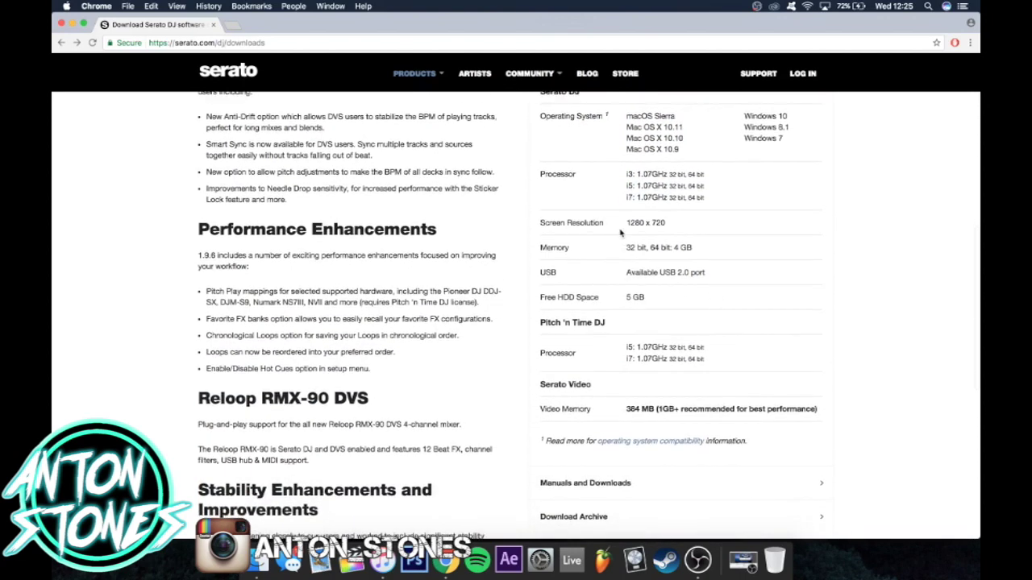
{"action": "left_click_drag", "start_coordinate": [678, 231], "coordinate": [750, 247]}
{"action": "left_click", "coordinate": [700, 276]}
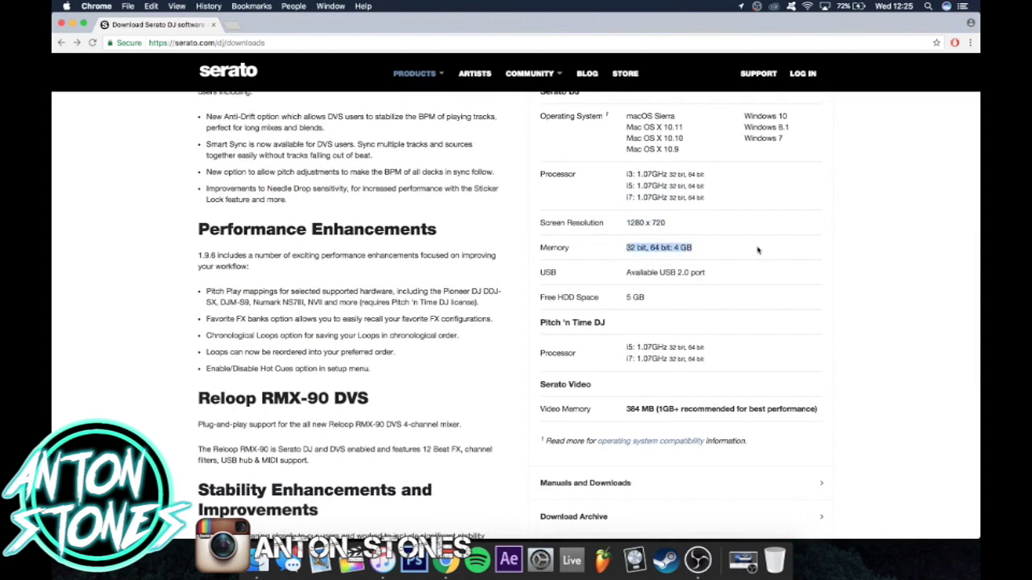
{"action": "left_click", "coordinate": [746, 255]}
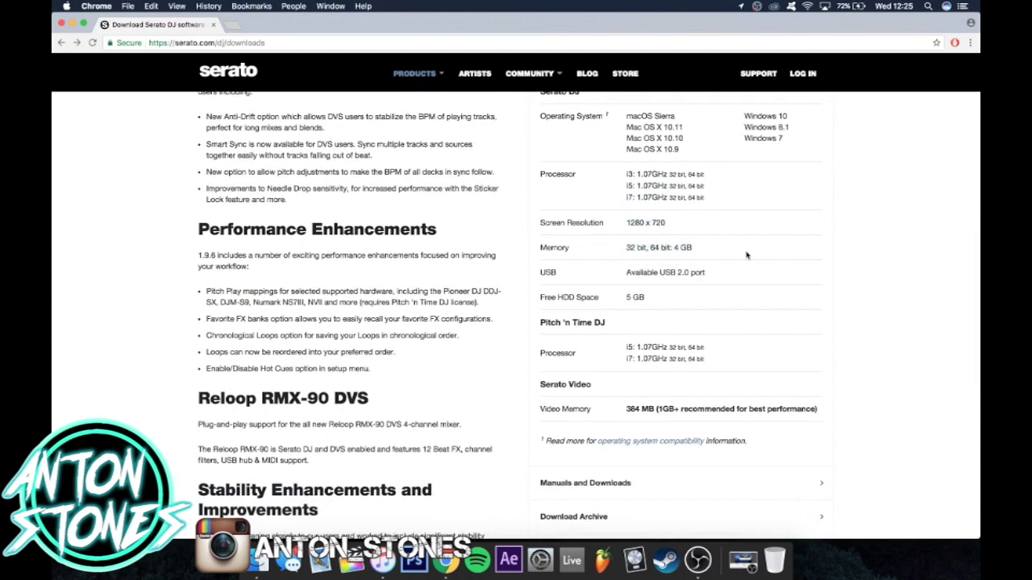
{"action": "scroll", "coordinate": [628, 356], "scroll_direction": "down", "scroll_amount": 3}
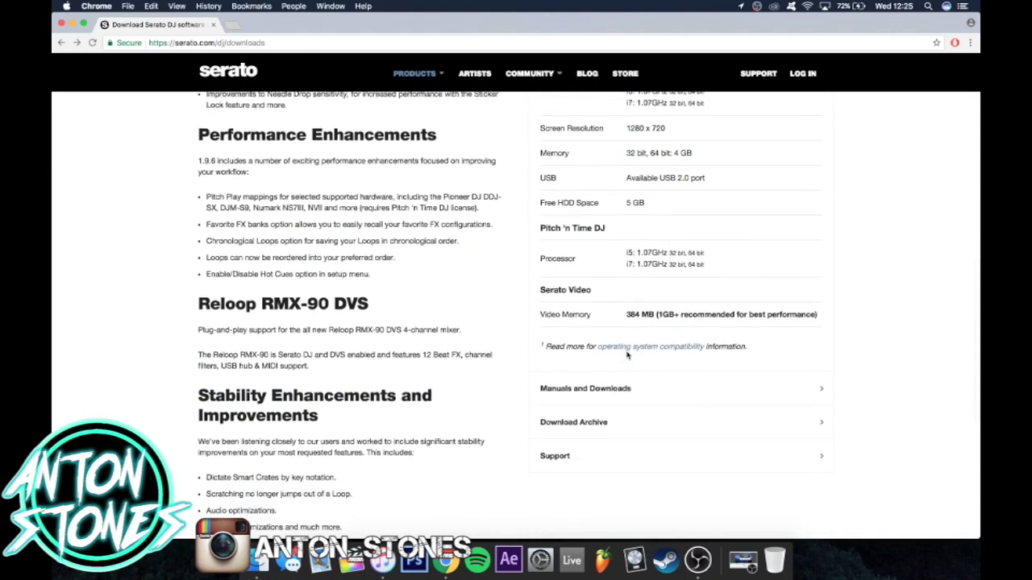
{"action": "scroll", "coordinate": [627, 355], "scroll_direction": "up", "scroll_amount": 6}
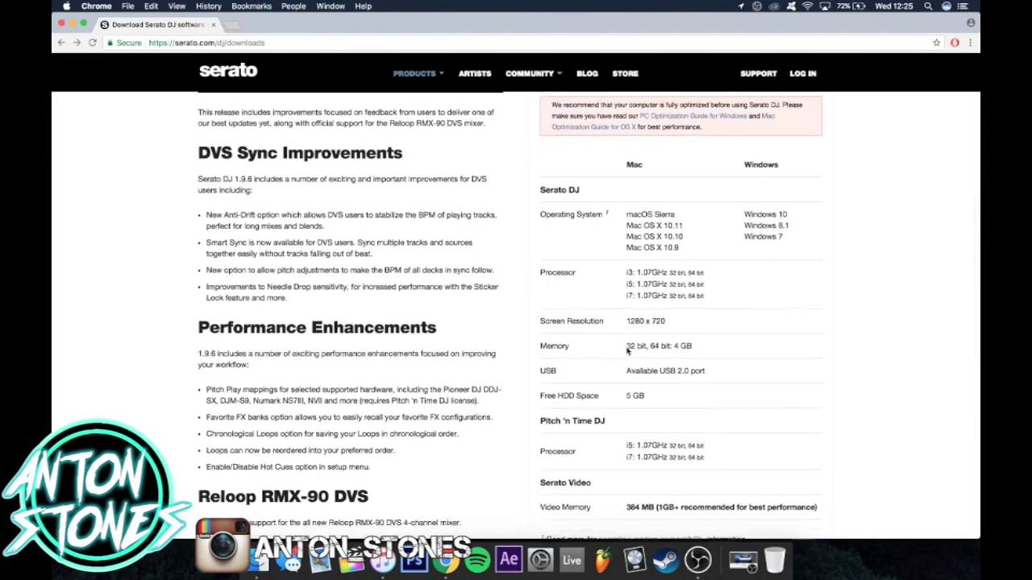
{"action": "scroll", "coordinate": [628, 351], "scroll_direction": "down", "scroll_amount": 3}
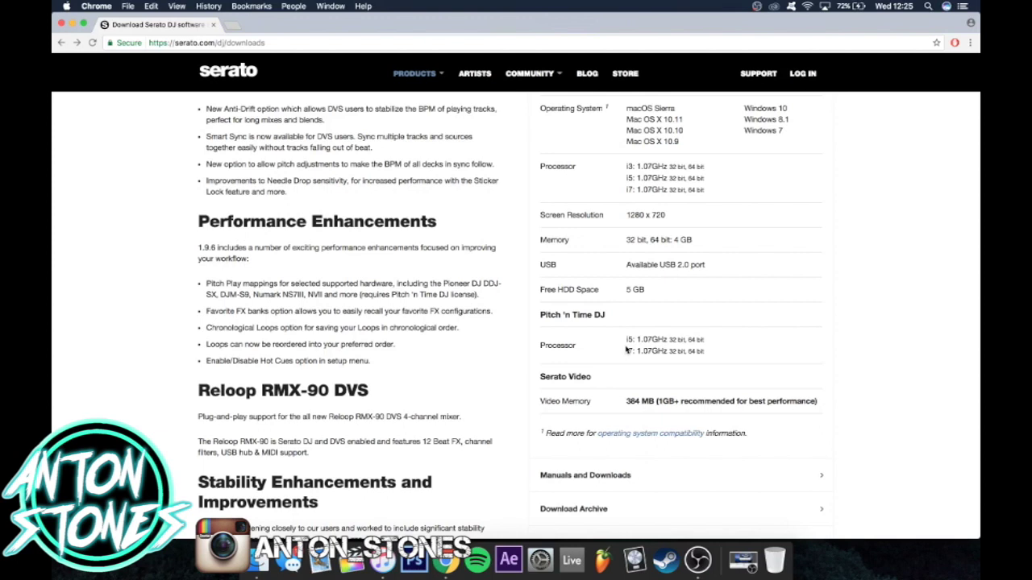
Examine the Pitch 'n Time DJ processor and Serato Video memory requirements
{"action": "left_click_drag", "start_coordinate": [723, 347], "coordinate": [622, 340]}
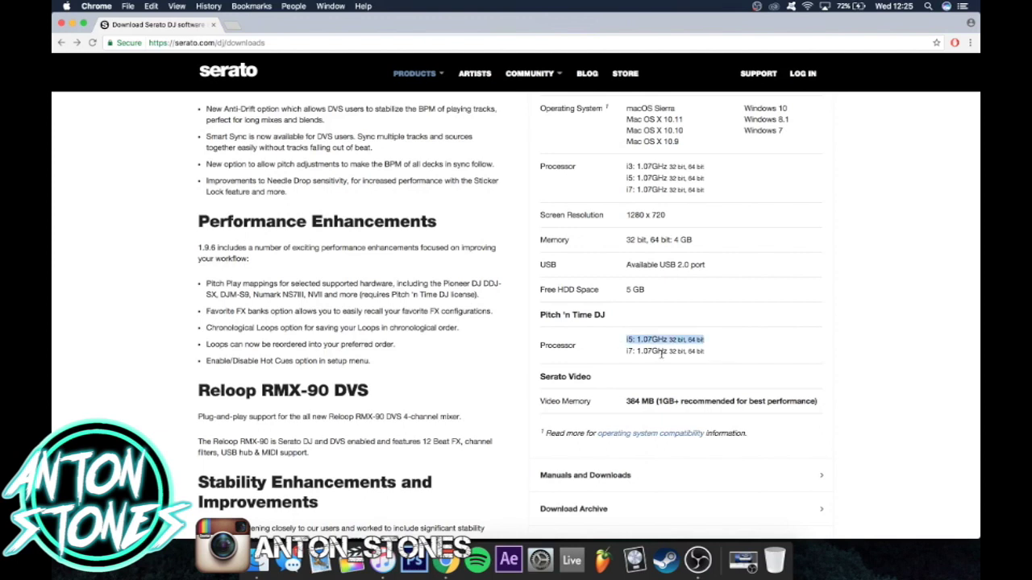
{"action": "left_click", "coordinate": [630, 337]}
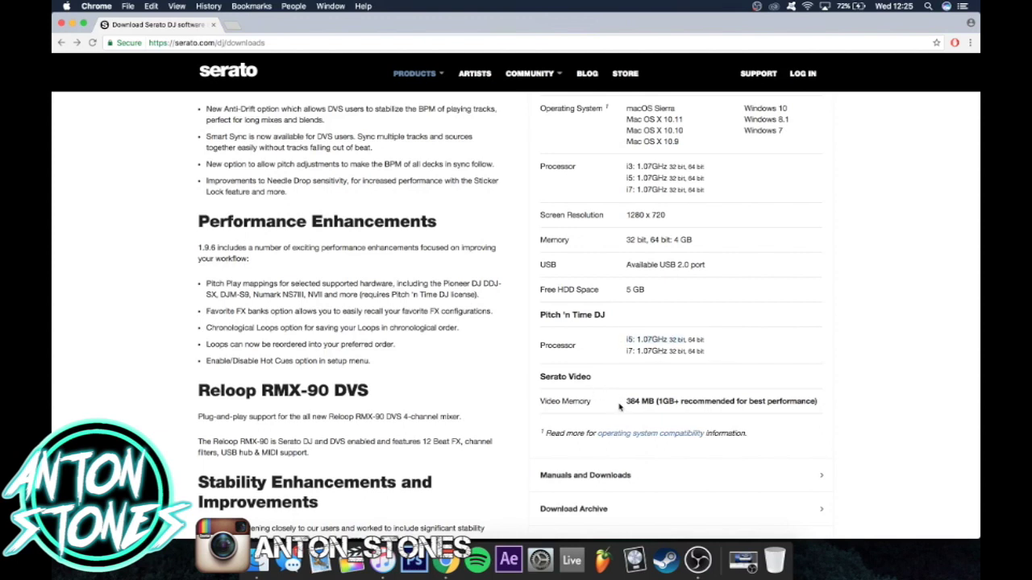
{"action": "left_click_drag", "start_coordinate": [619, 407], "coordinate": [816, 400]}
{"action": "left_click", "coordinate": [872, 408]}
{"action": "scroll", "coordinate": [871, 407], "scroll_direction": "up", "scroll_amount": 5}
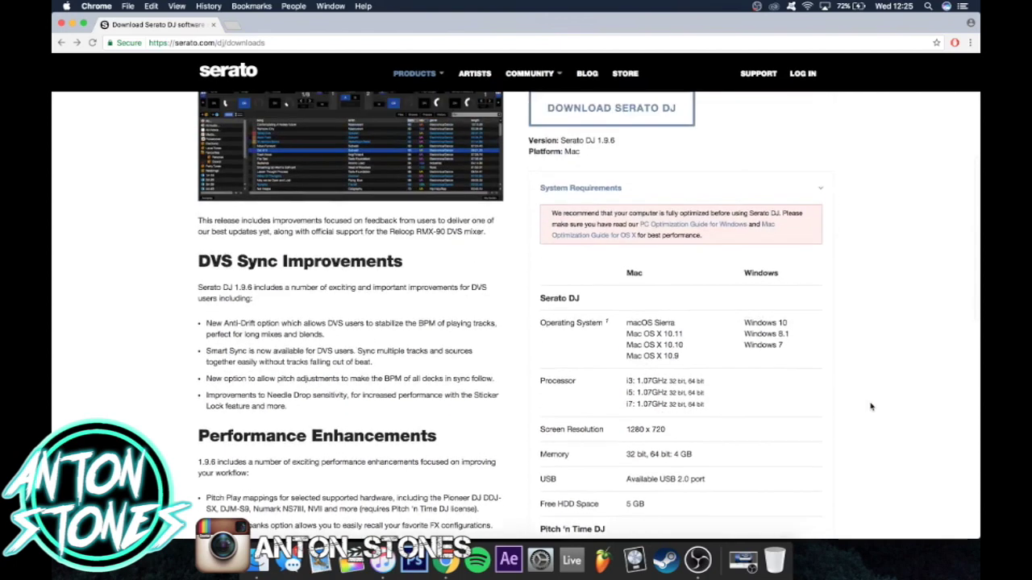
{"action": "scroll", "coordinate": [871, 407], "scroll_direction": "up", "scroll_amount": 4}
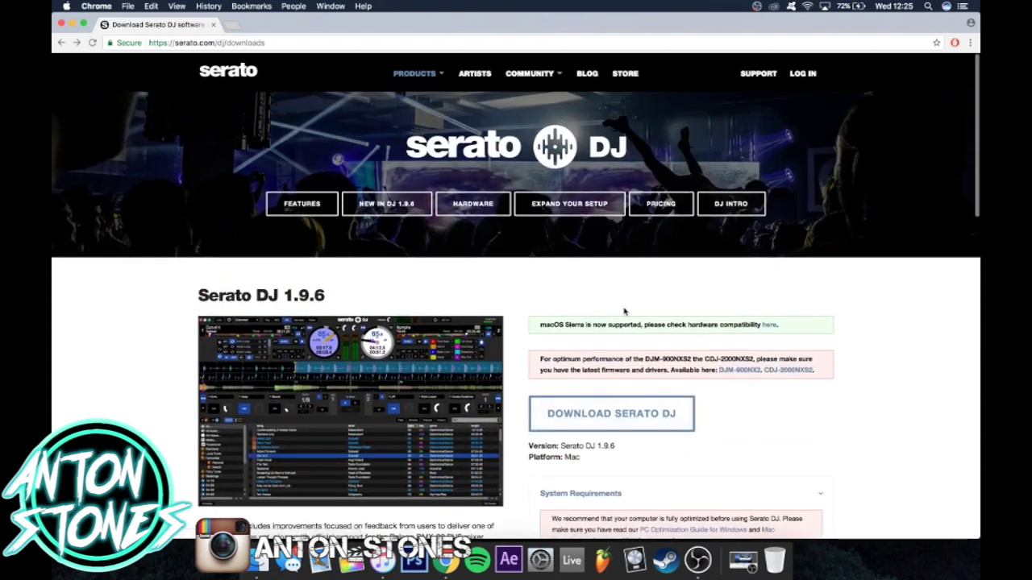
Request the Serato DJ download for Mac and submit the e-mail address
{"action": "left_click", "coordinate": [615, 411]}
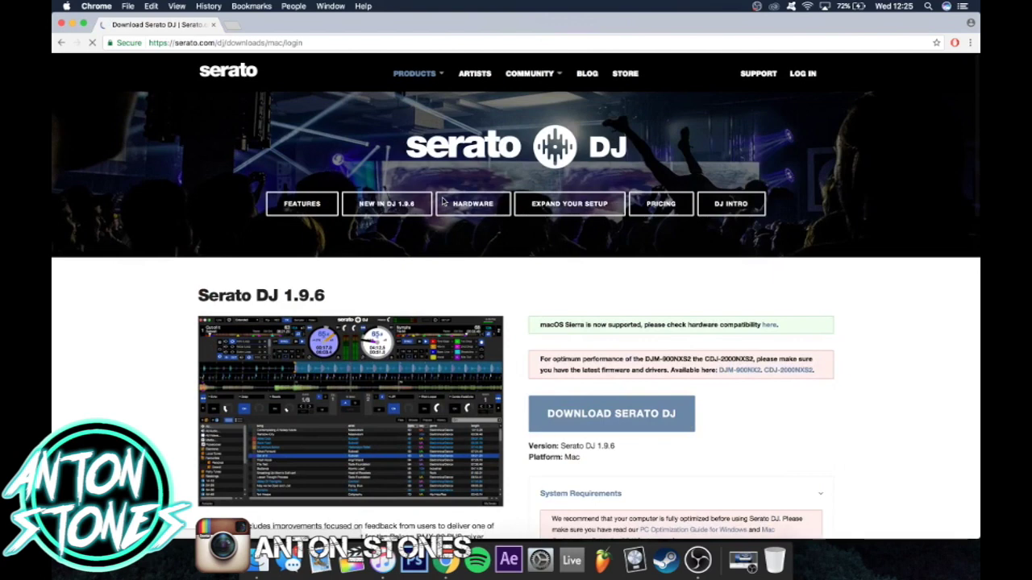
{"action": "left_click", "coordinate": [243, 334]}
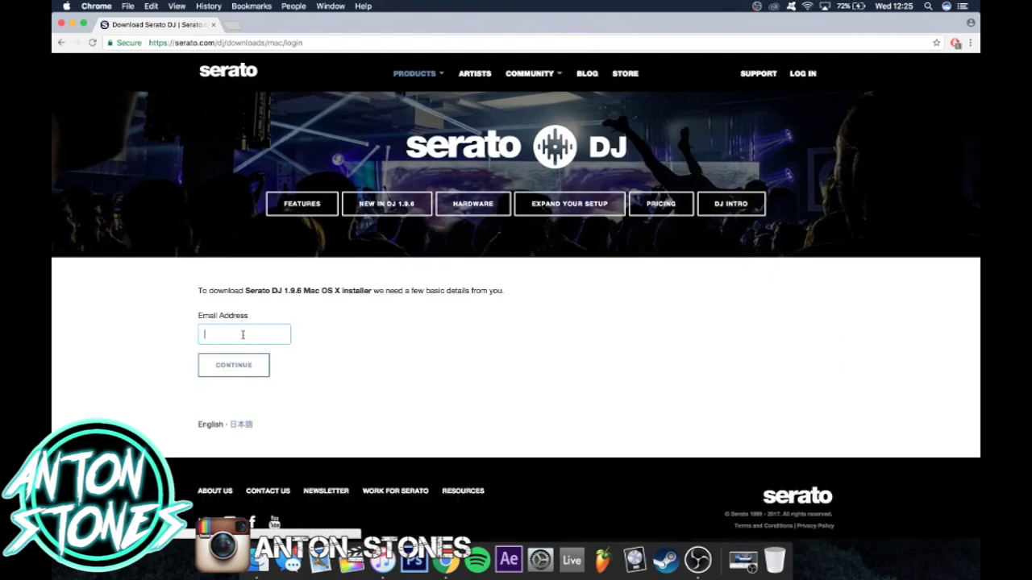
{"action": "type", "text": "anton"}
{"action": "left_click", "coordinate": [242, 350]}
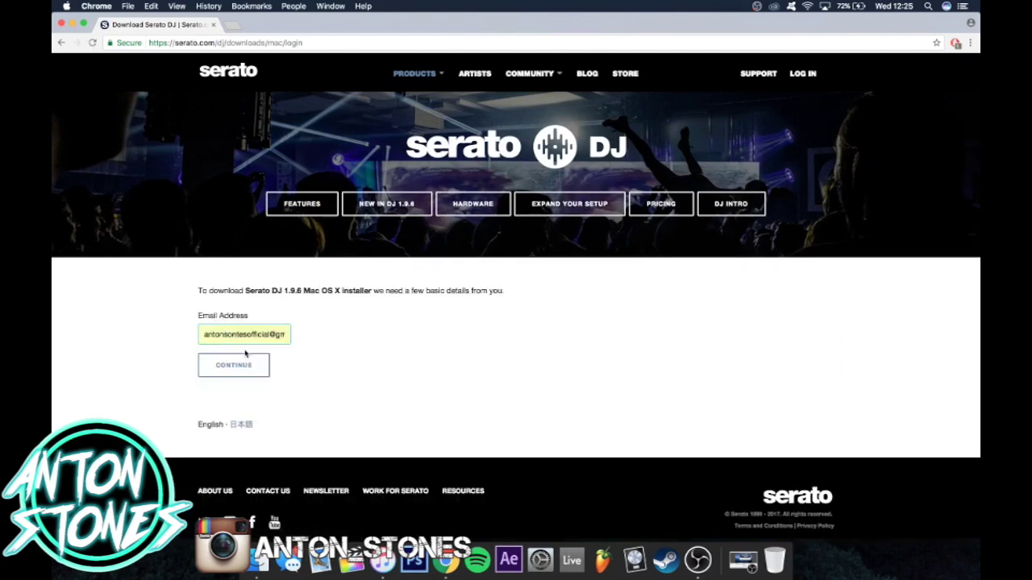
{"action": "left_click", "coordinate": [241, 365]}
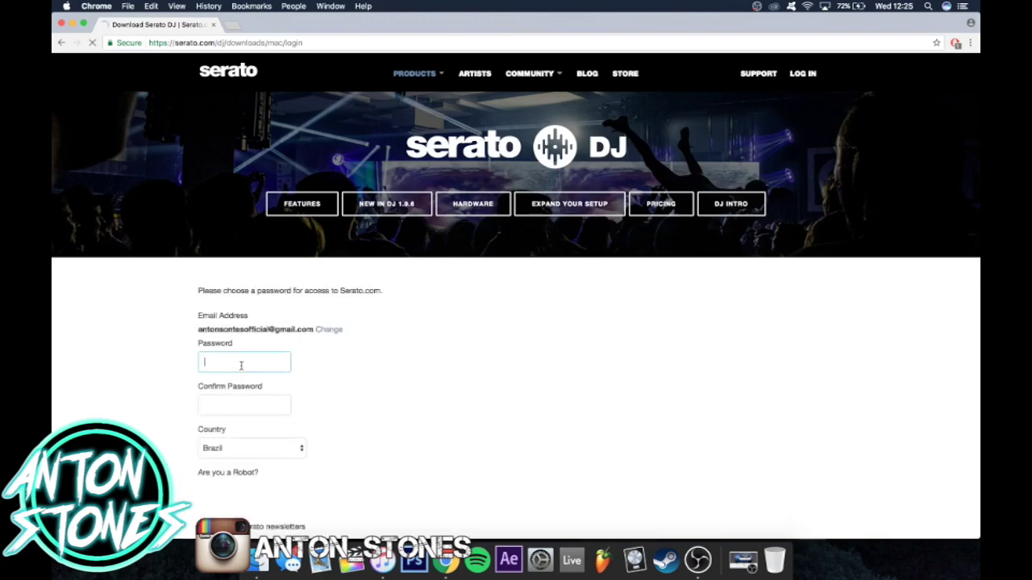
Look over the account registration form with its password, country and robot-check fields
{"action": "scroll", "coordinate": [232, 415], "scroll_direction": "down", "scroll_amount": 4}
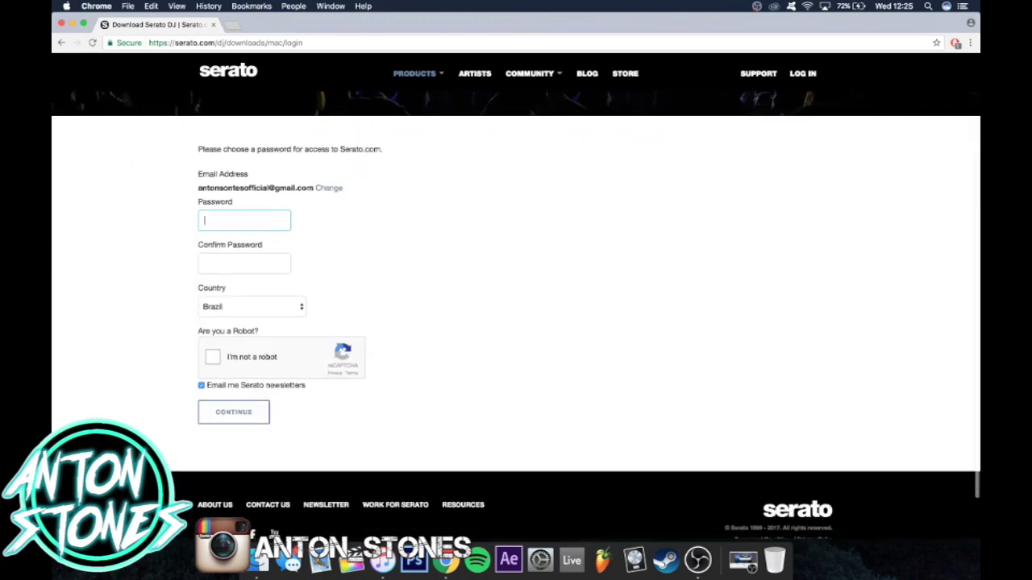
{"action": "scroll", "coordinate": [516, 298], "scroll_direction": "up", "scroll_amount": 4}
{"action": "scroll", "coordinate": [516, 298], "scroll_direction": "down", "scroll_amount": 5}
{"action": "scroll", "coordinate": [515, 299], "scroll_direction": "up", "scroll_amount": 5}
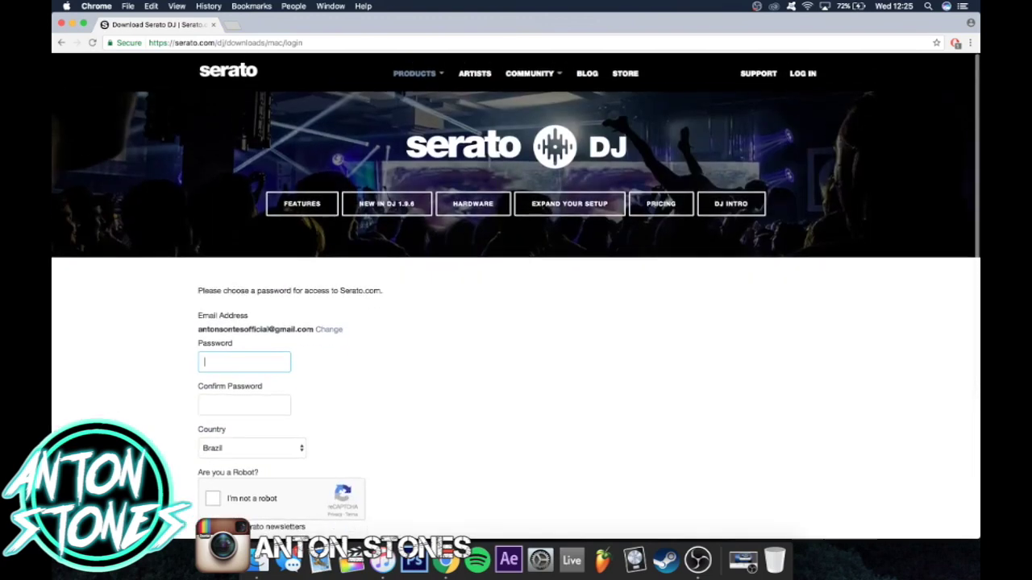
Close the browser window and launch the installed Serato DJ application
{"action": "left_click", "coordinate": [62, 24]}
{"action": "left_click_drag", "start_coordinate": [265, 172], "coordinate": [392, 244]}
{"action": "key", "text": "F4"}
{"action": "scroll", "coordinate": [391, 243], "scroll_direction": "left", "scroll_amount": 3}
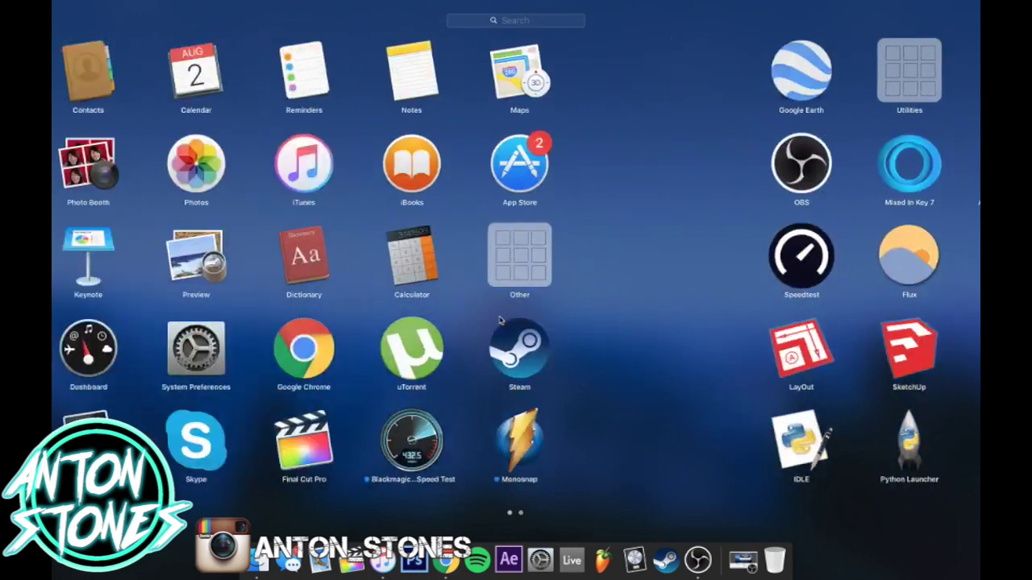
{"action": "left_click", "coordinate": [194, 439]}
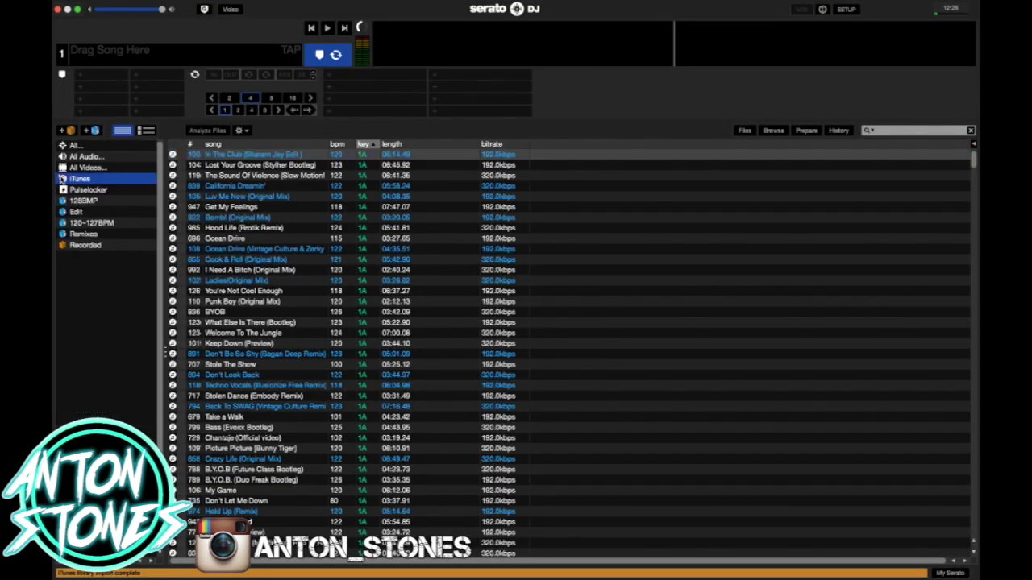
Browse the tracks in the iTunes library
{"action": "left_click", "coordinate": [63, 178]}
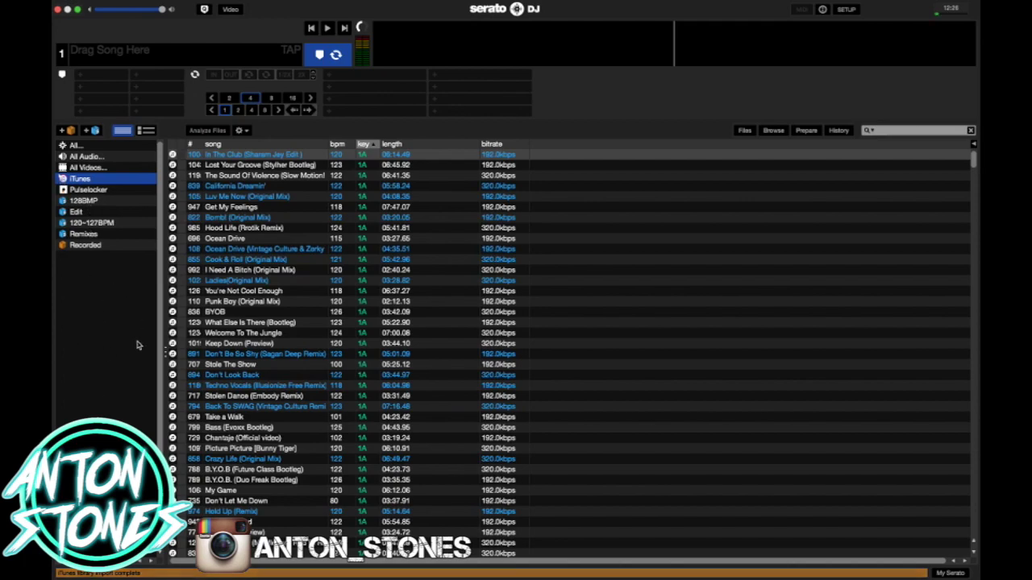
{"action": "scroll", "coordinate": [276, 340], "scroll_direction": "down", "scroll_amount": 15}
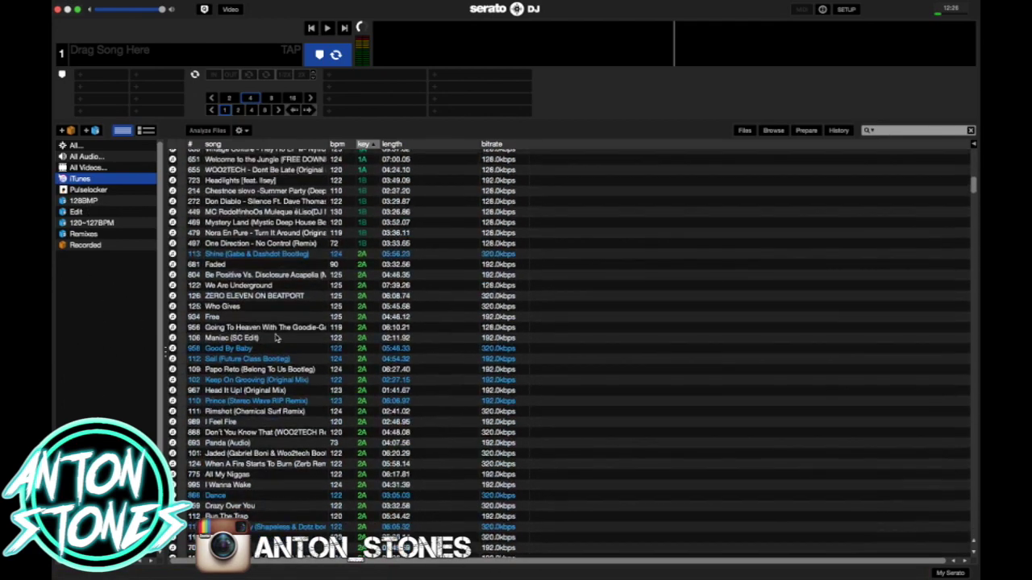
{"action": "scroll", "coordinate": [276, 340], "scroll_direction": "up", "scroll_amount": 15}
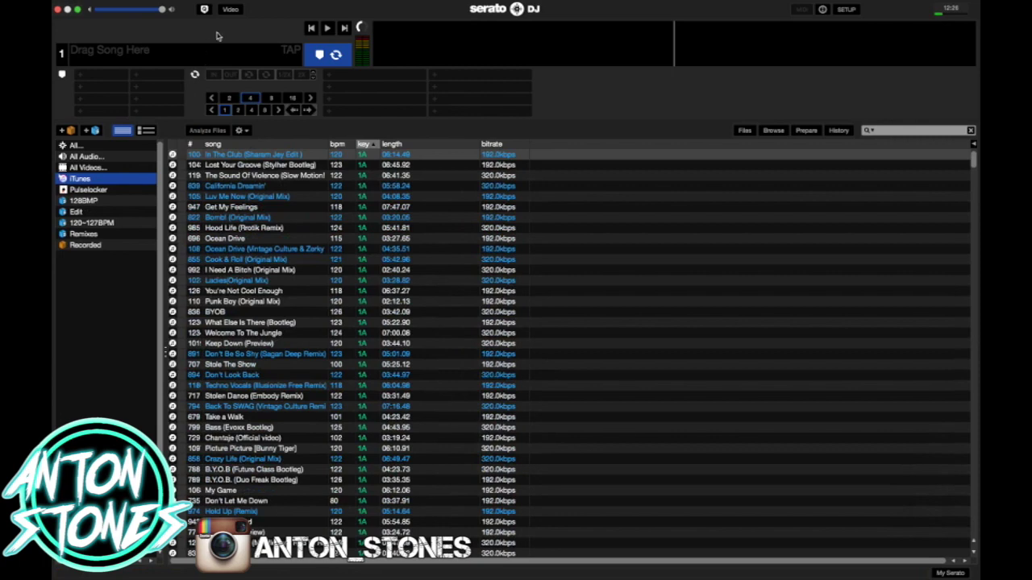
Open the DJ Preferences in the setup screen and enable Lock Playing Deck
{"action": "left_click", "coordinate": [845, 11]}
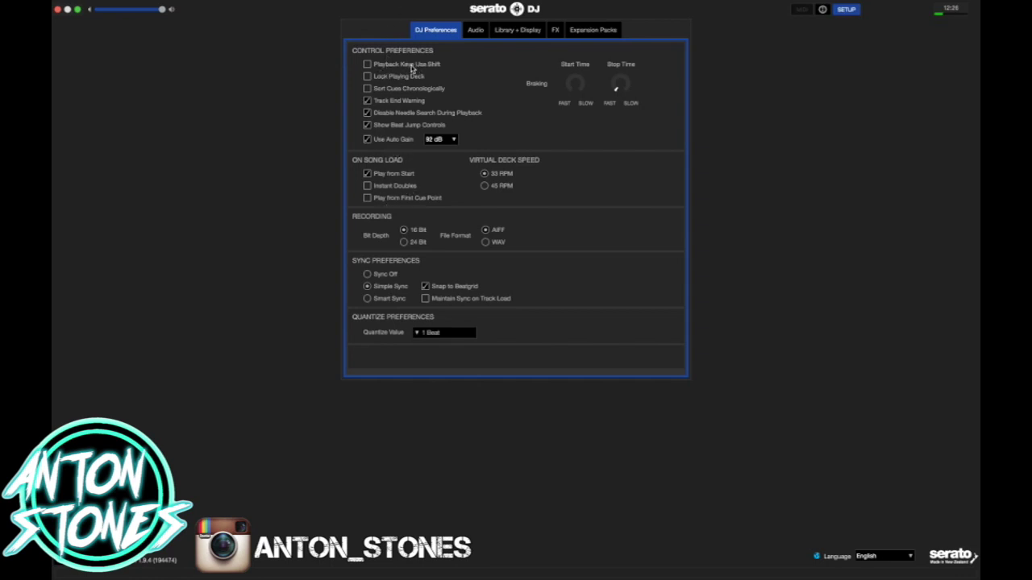
{"action": "left_click", "coordinate": [366, 76]}
Try the Auto Gain level at 93 dB and return it to the recommended 92 dB
{"action": "left_click", "coordinate": [372, 142]}
{"action": "left_click", "coordinate": [442, 142]}
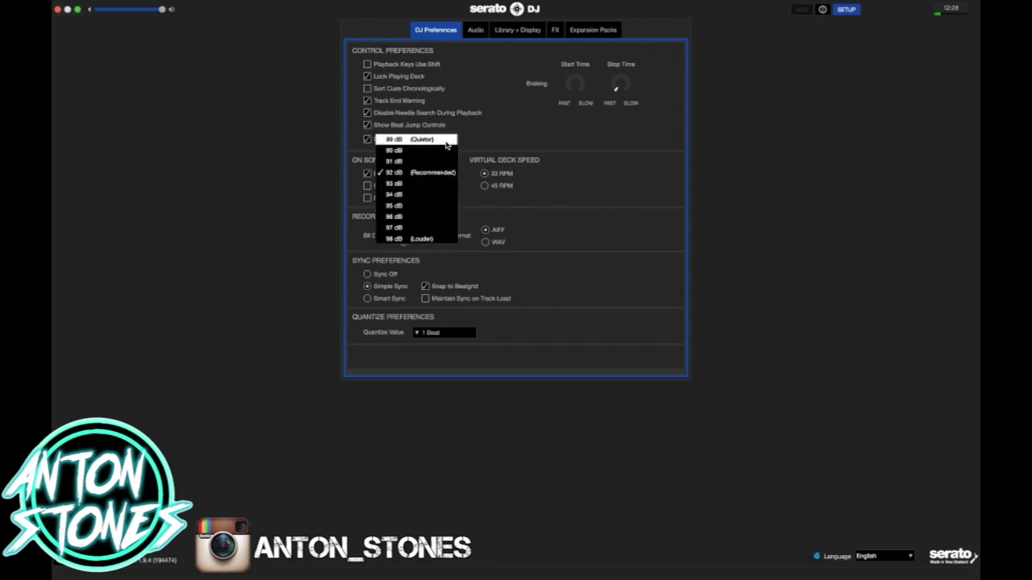
{"action": "left_click", "coordinate": [444, 183]}
{"action": "left_click", "coordinate": [452, 143]}
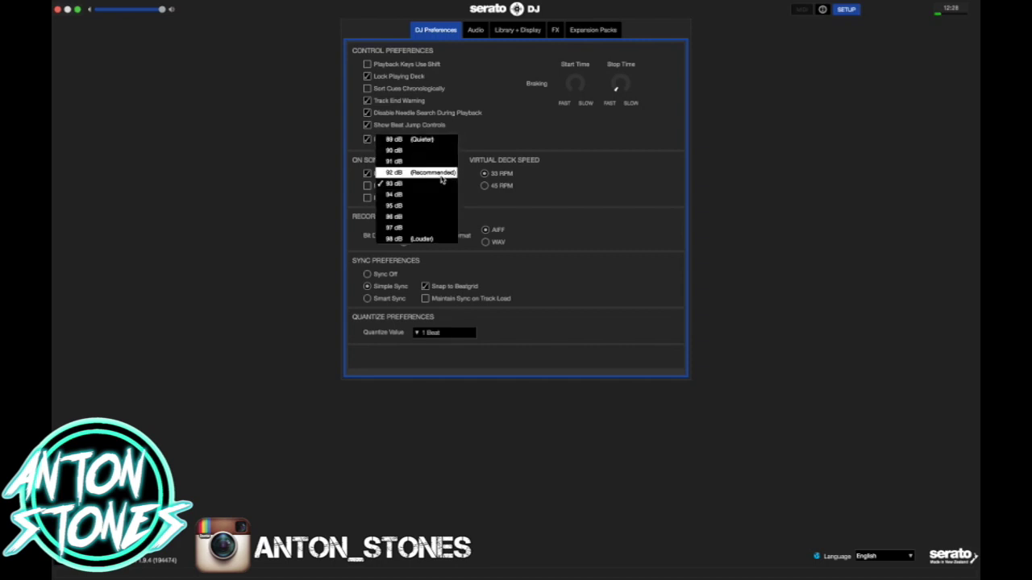
{"action": "left_click", "coordinate": [439, 173]}
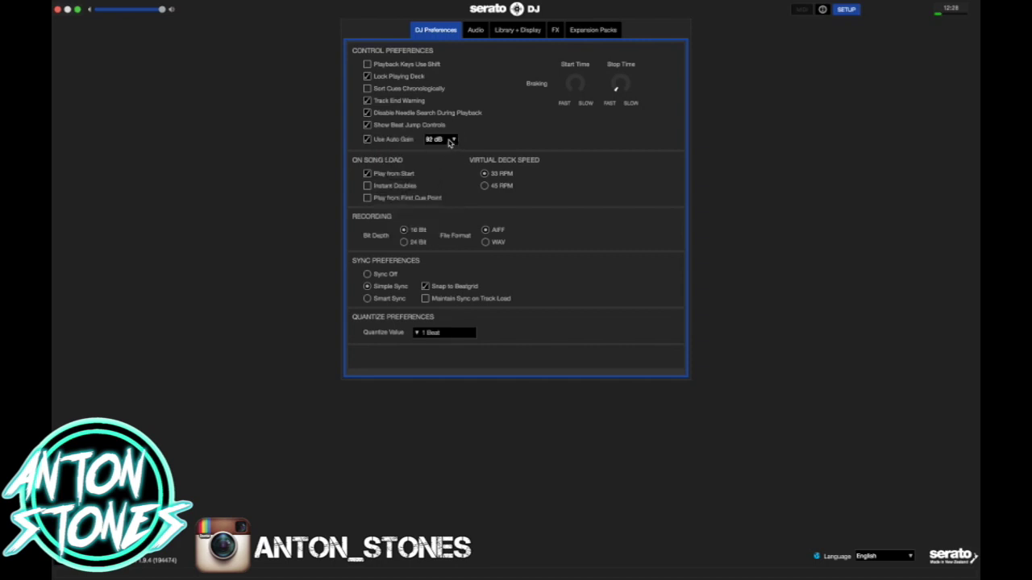
{"action": "left_click", "coordinate": [453, 142]}
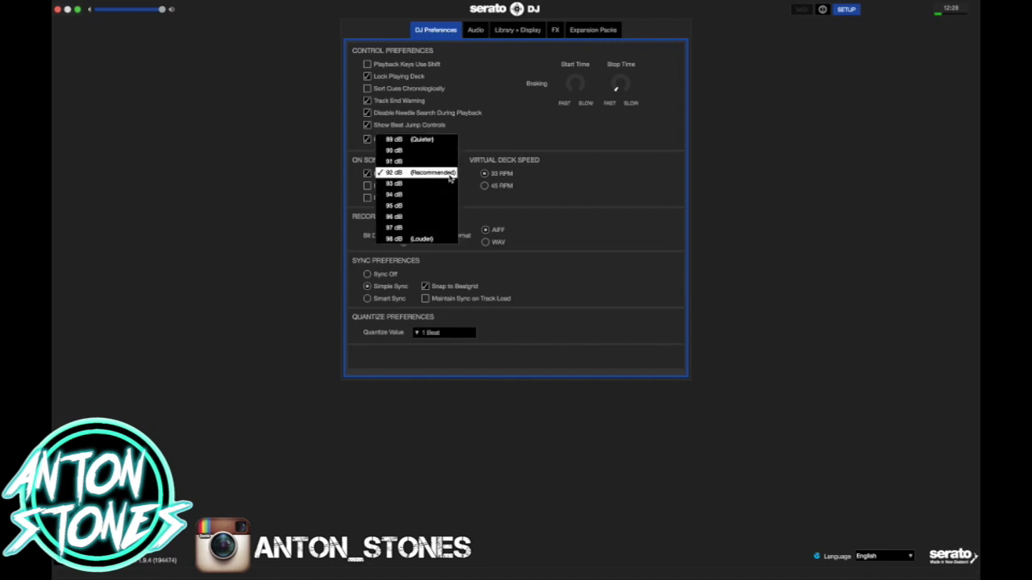
{"action": "left_click", "coordinate": [449, 175]}
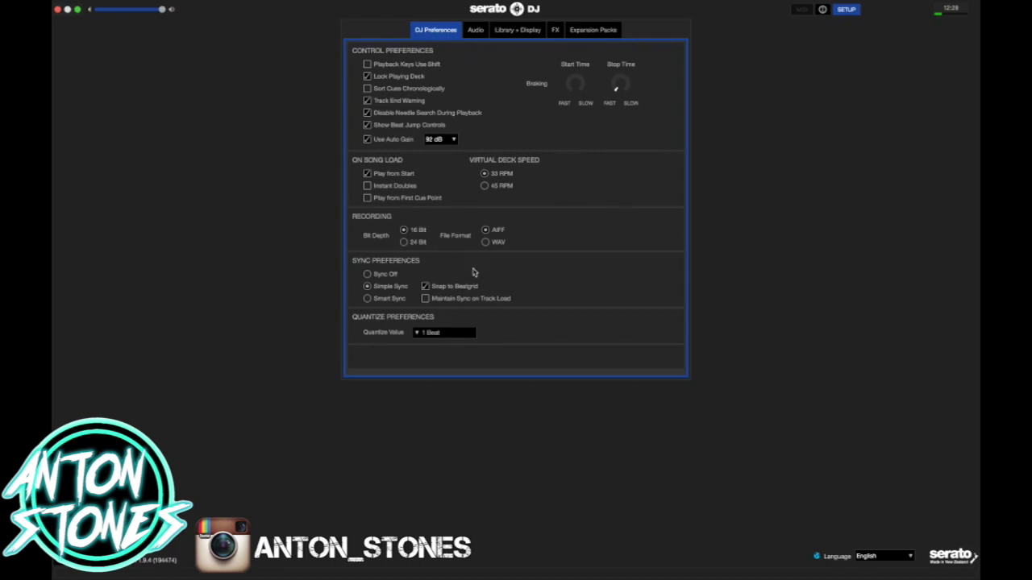
Try the virtual deck speed at 45 RPM and return it to 33 RPM
{"action": "left_click", "coordinate": [485, 186]}
{"action": "left_click", "coordinate": [484, 186]}
{"action": "left_click", "coordinate": [484, 174]}
Try the Instant Doubles and Play from First Cue Point options for song loading and switch them back off
{"action": "left_click", "coordinate": [393, 190]}
{"action": "left_click", "coordinate": [392, 190]}
{"action": "left_click", "coordinate": [385, 201]}
{"action": "left_click", "coordinate": [385, 203]}
{"action": "left_click", "coordinate": [385, 204]}
{"action": "left_click", "coordinate": [385, 201]}
{"action": "left_click", "coordinate": [386, 203]}
Set the recording file format to WAV
{"action": "left_click", "coordinate": [486, 242]}
{"action": "left_click", "coordinate": [486, 231]}
{"action": "left_click", "coordinate": [498, 241]}
Try the Sync Off preference and return to Simple Sync
{"action": "left_click", "coordinate": [368, 275]}
{"action": "left_click", "coordinate": [370, 287]}
{"action": "left_click", "coordinate": [384, 299]}
Review the available Quantize Value choices and keep 1 Beat selected
{"action": "left_click", "coordinate": [464, 334]}
{"action": "left_click", "coordinate": [457, 338]}
{"action": "left_click", "coordinate": [451, 338]}
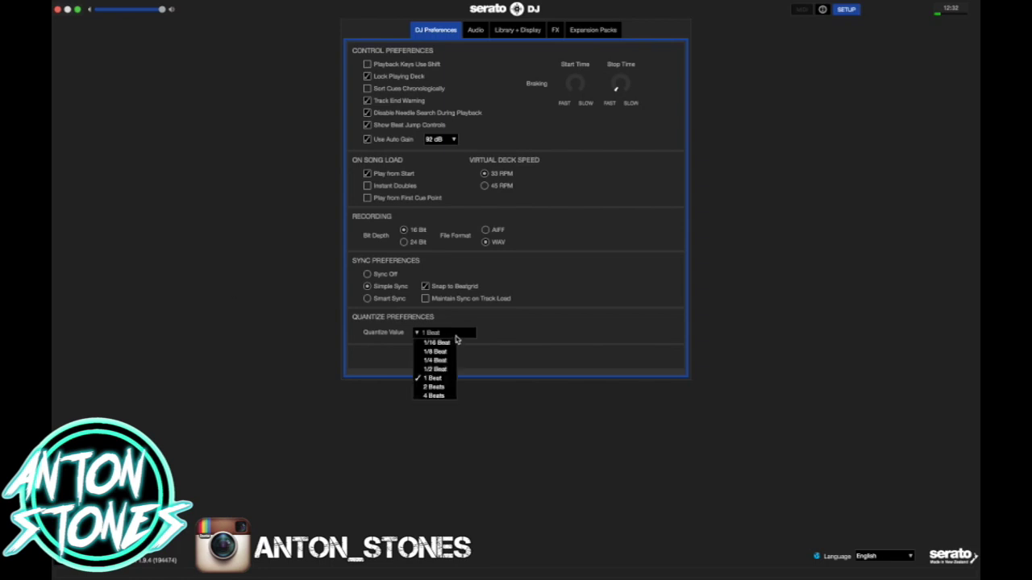
{"action": "left_click", "coordinate": [439, 379]}
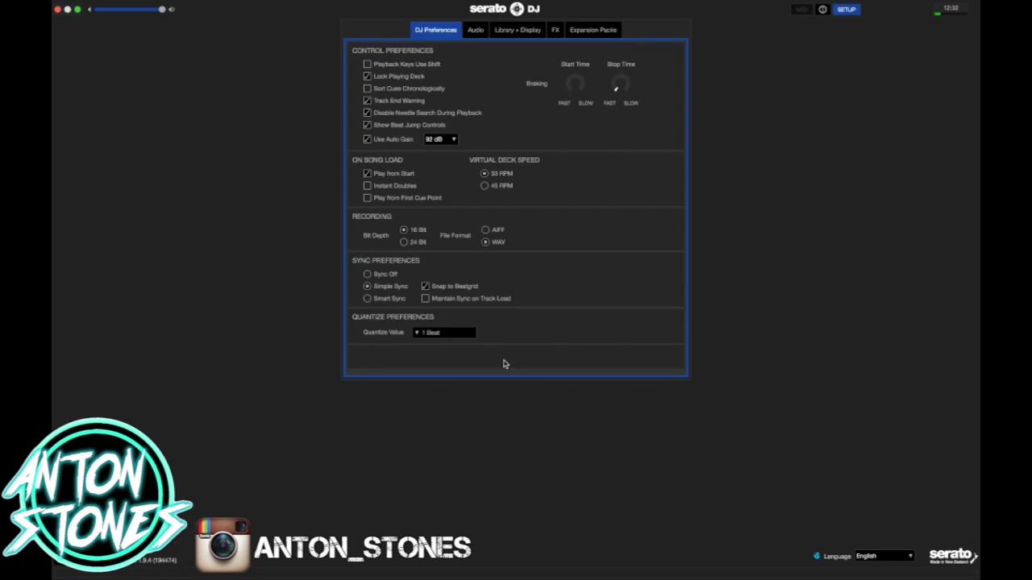
Set the USB buffer size (latency) to 5 ms in the audio settings
{"action": "left_click", "coordinate": [479, 30]}
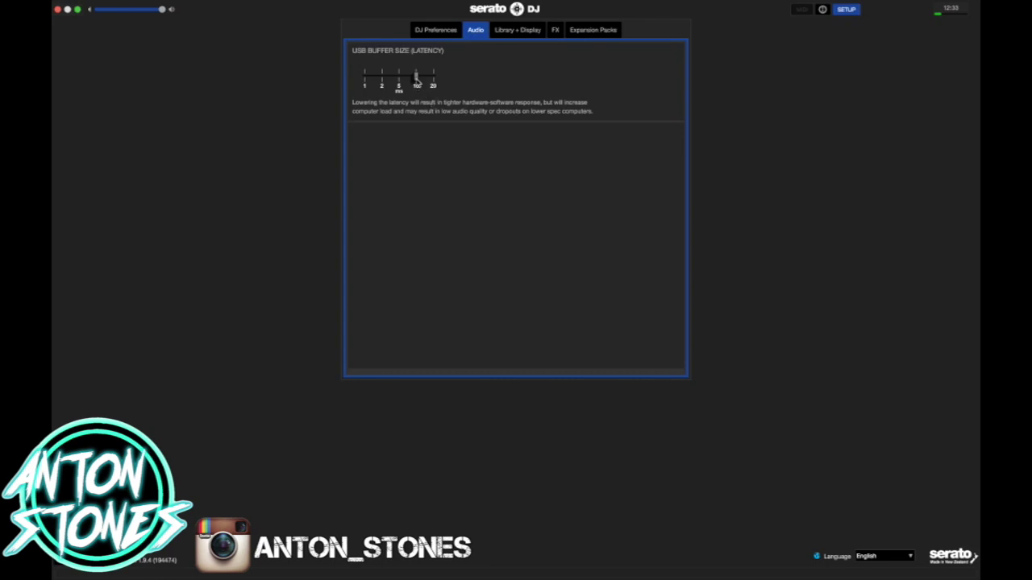
{"action": "mouse_move", "coordinate": [416, 78]}
{"action": "left_mouse_down"}
{"action": "mouse_move", "coordinate": [362, 84]}
{"action": "mouse_move", "coordinate": [416, 78]}
{"action": "left_mouse_up"}
{"action": "left_click", "coordinate": [465, 80]}
{"action": "left_click_drag", "start_coordinate": [416, 76], "coordinate": [399, 77]}
{"action": "left_click", "coordinate": [469, 79]}
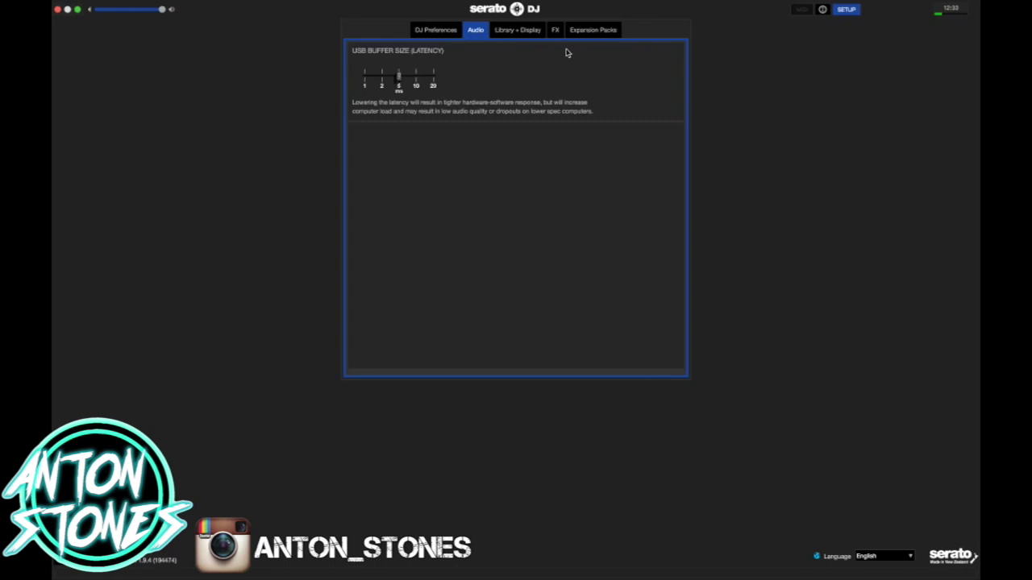
Increase the Library Text Size by one notch in the Library + Display settings
{"action": "left_click", "coordinate": [521, 30]}
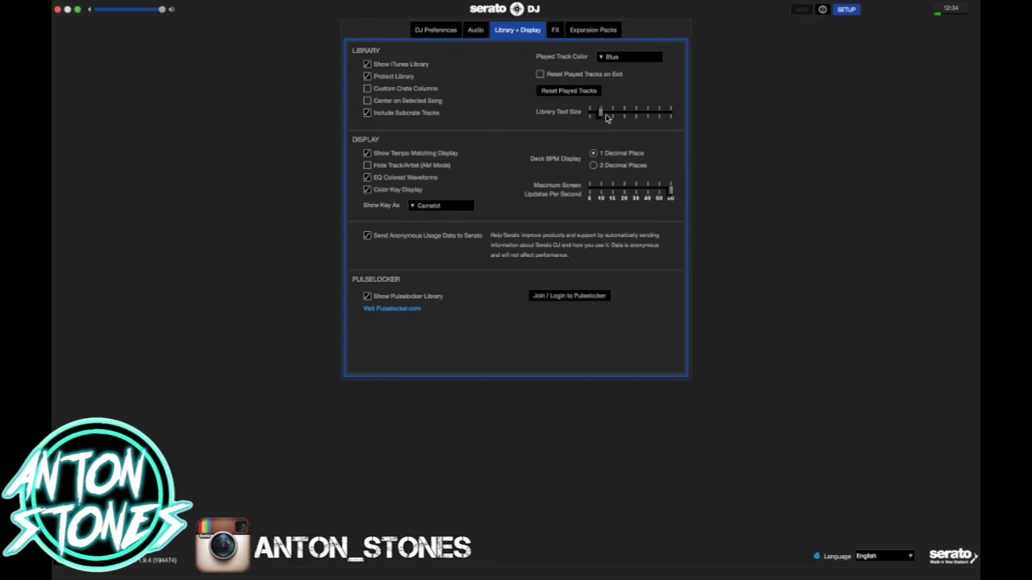
{"action": "mouse_move", "coordinate": [600, 115]}
{"action": "left_mouse_down"}
{"action": "mouse_move", "coordinate": [661, 116]}
{"action": "mouse_move", "coordinate": [594, 126]}
{"action": "mouse_move", "coordinate": [613, 121]}
{"action": "mouse_move", "coordinate": [599, 113]}
{"action": "mouse_move", "coordinate": [612, 115]}
{"action": "left_mouse_up"}
{"action": "mouse_move", "coordinate": [612, 115]}
{"action": "left_mouse_down"}
{"action": "mouse_move", "coordinate": [638, 117]}
{"action": "mouse_move", "coordinate": [589, 120]}
{"action": "mouse_move", "coordinate": [617, 120]}
{"action": "left_mouse_up"}
{"action": "left_click", "coordinate": [593, 166]}
Try hiding the iTunes library and enable Show iTunes Library again
{"action": "left_click", "coordinate": [391, 70]}
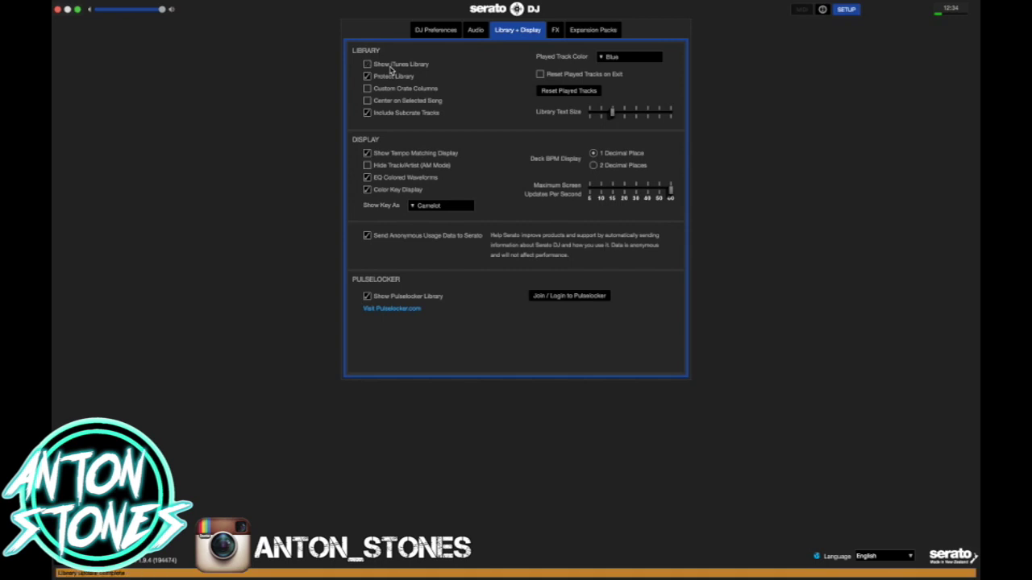
{"action": "left_click", "coordinate": [391, 70]}
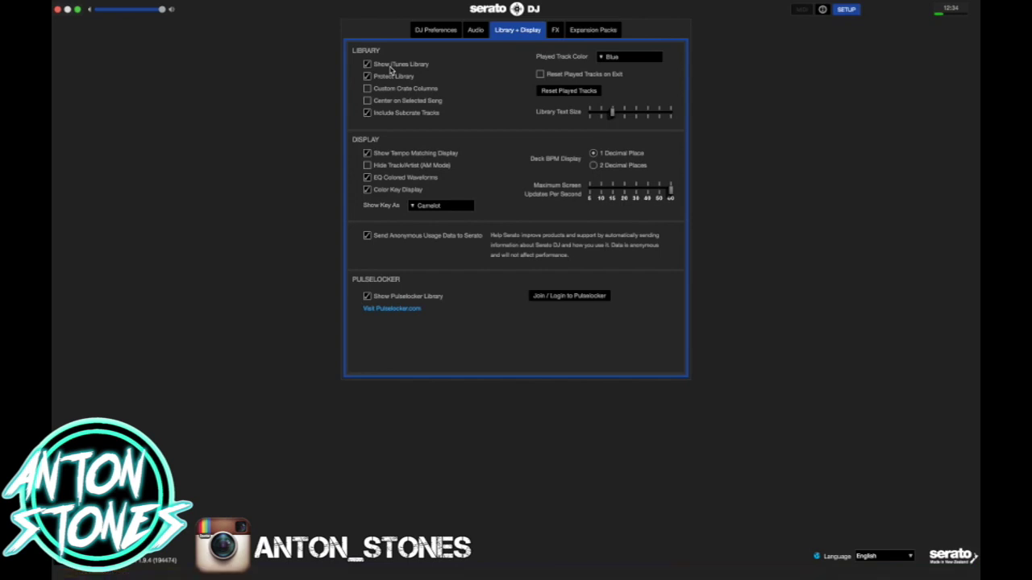
Review the available Played Track Color choices and keep Blue selected
{"action": "left_click", "coordinate": [615, 63]}
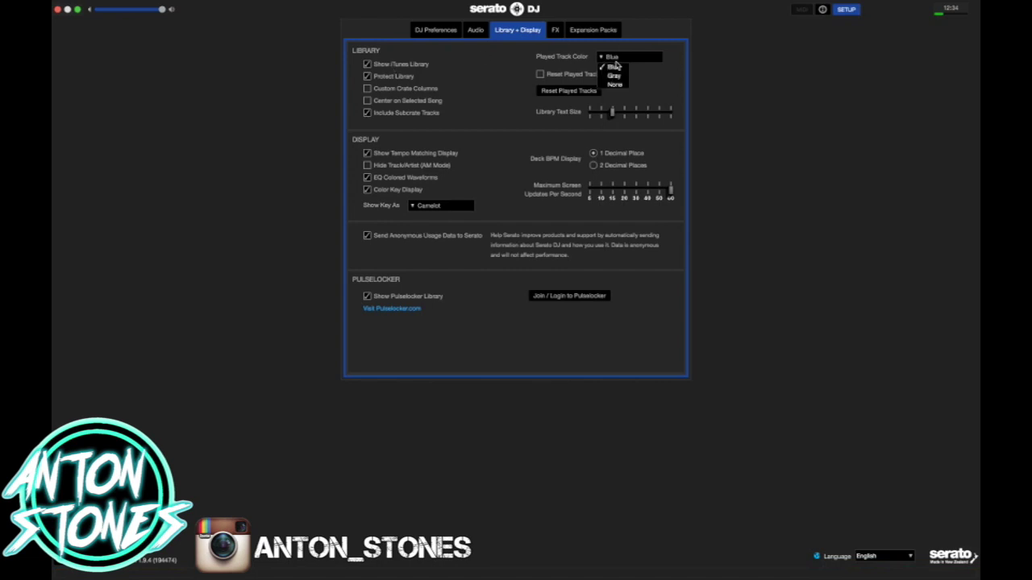
{"action": "left_click", "coordinate": [614, 67]}
{"action": "left_click", "coordinate": [620, 58]}
{"action": "left_click", "coordinate": [621, 60]}
{"action": "left_click", "coordinate": [621, 60]}
{"action": "left_click", "coordinate": [620, 67]}
{"action": "left_click", "coordinate": [621, 61]}
{"action": "left_click", "coordinate": [623, 71]}
{"action": "left_click", "coordinate": [621, 61]}
{"action": "left_click", "coordinate": [622, 71]}
{"action": "left_click", "coordinate": [621, 62]}
{"action": "left_click", "coordinate": [623, 72]}
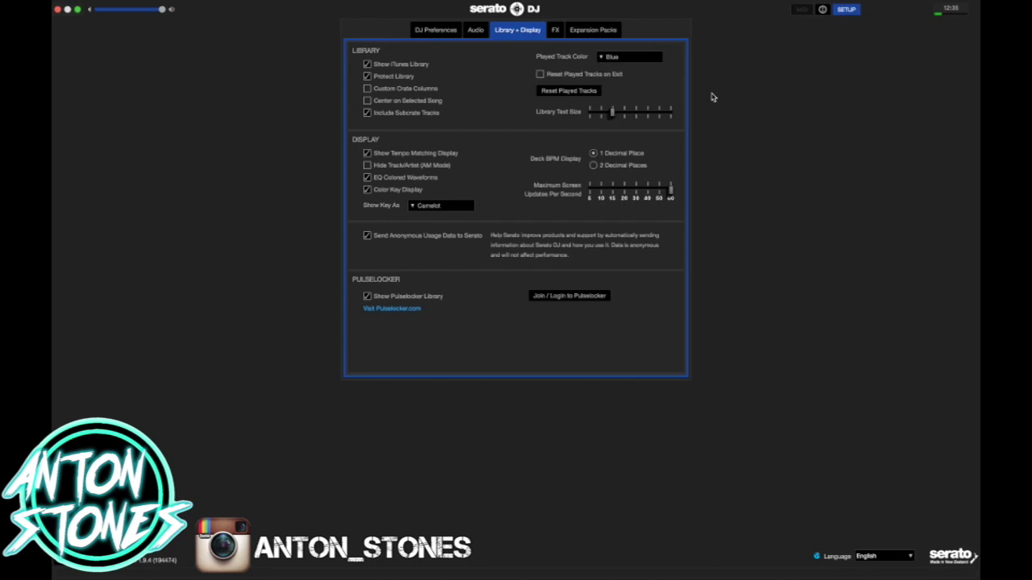
Try the Reset Played Tracks on Exit and Hide Track/Artist options, leaving both off
{"action": "left_click", "coordinate": [559, 76]}
{"action": "left_click", "coordinate": [560, 79]}
{"action": "left_click", "coordinate": [559, 79]}
{"action": "left_click", "coordinate": [559, 77]}
{"action": "left_click", "coordinate": [403, 166]}
Try the Maximum Screen Updates Per Second setting, leaving it at 60, and review the Show Key As choices with Camelot kept
{"action": "left_click_drag", "start_coordinate": [671, 194], "coordinate": [691, 210]}
{"action": "left_click_drag", "start_coordinate": [660, 195], "coordinate": [723, 215]}
{"action": "left_click", "coordinate": [437, 207]}
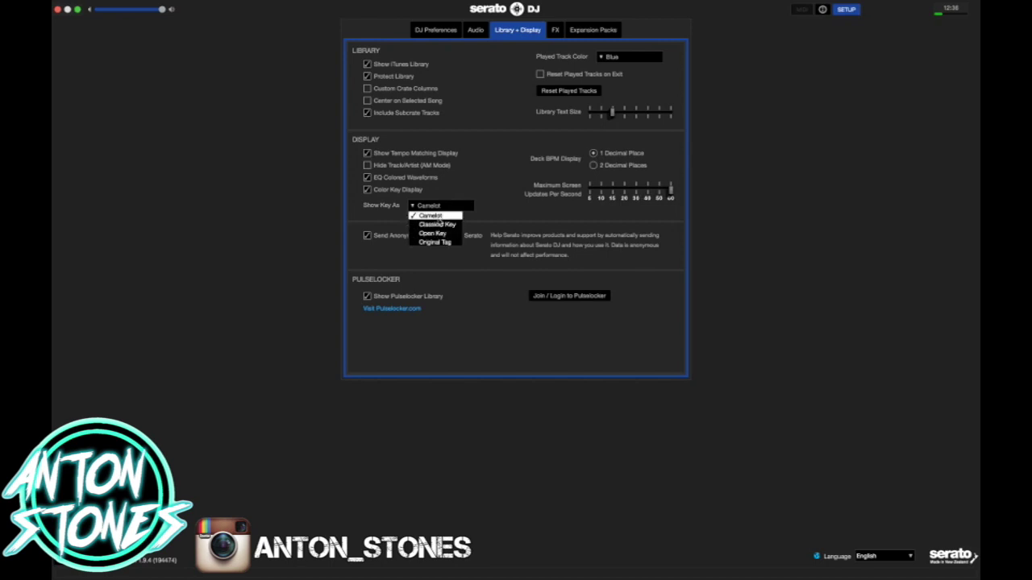
{"action": "left_click", "coordinate": [439, 216]}
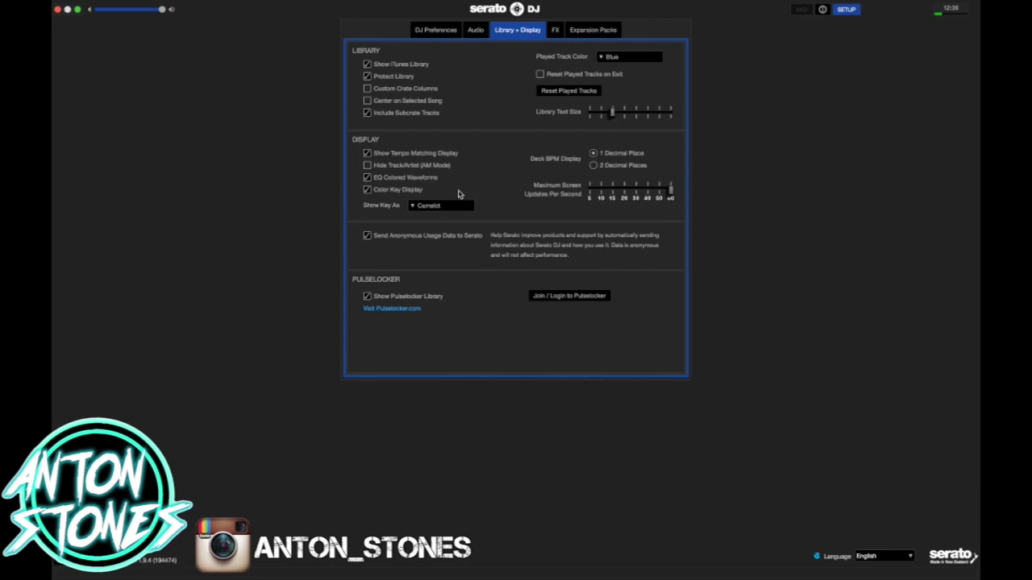
Try switching EQ Colored Waveforms and Color Key Display off, leaving both enabled
{"action": "left_click", "coordinate": [413, 181]}
{"action": "left_click", "coordinate": [414, 181]}
{"action": "left_click", "coordinate": [414, 180]}
{"action": "left_click", "coordinate": [410, 190]}
{"action": "left_click", "coordinate": [410, 190]}
Examine the available and favorite effects lists in the FX settings
{"action": "left_click", "coordinate": [556, 30]}
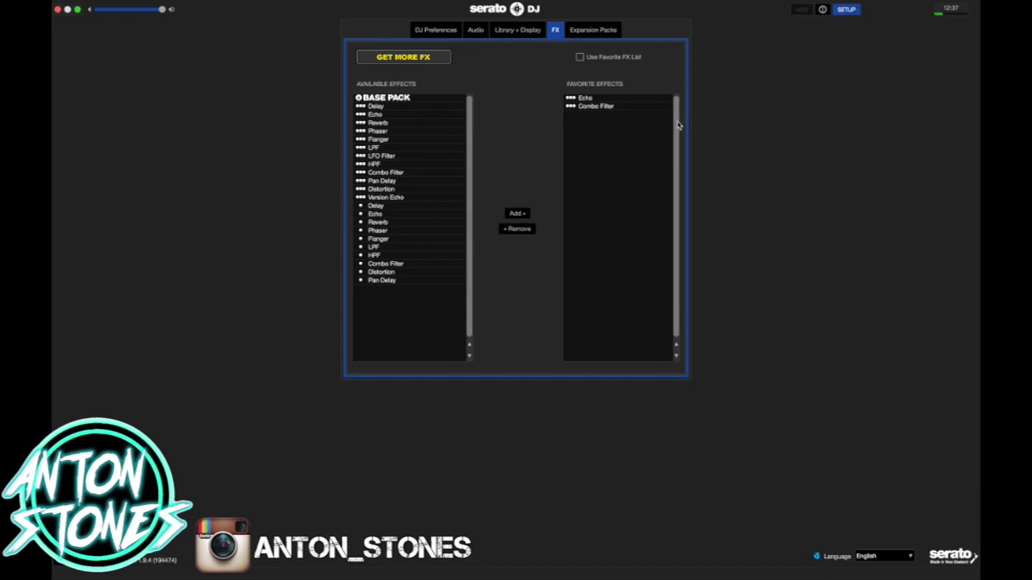
{"action": "left_click", "coordinate": [581, 97]}
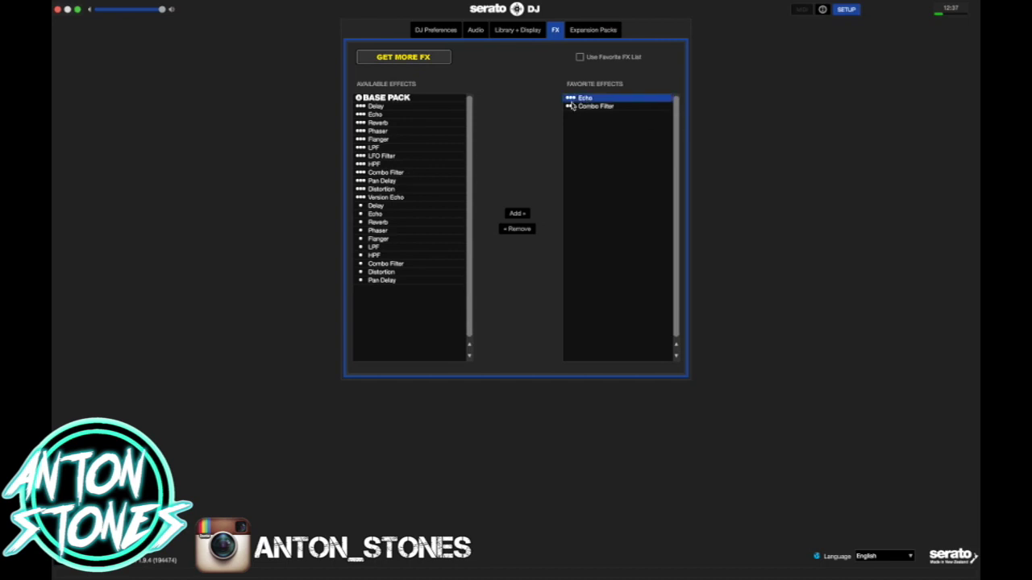
{"action": "left_click", "coordinate": [401, 132]}
{"action": "left_click", "coordinate": [394, 173]}
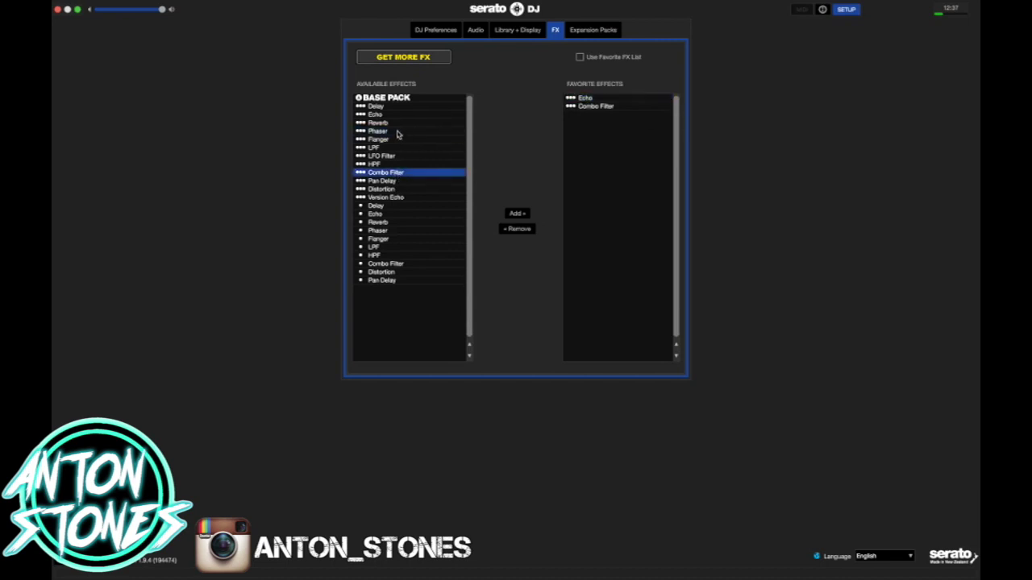
{"action": "left_click", "coordinate": [396, 131]}
{"action": "left_click", "coordinate": [412, 182]}
{"action": "left_click", "coordinate": [400, 214]}
{"action": "left_click", "coordinate": [401, 253]}
{"action": "left_click", "coordinate": [401, 281]}
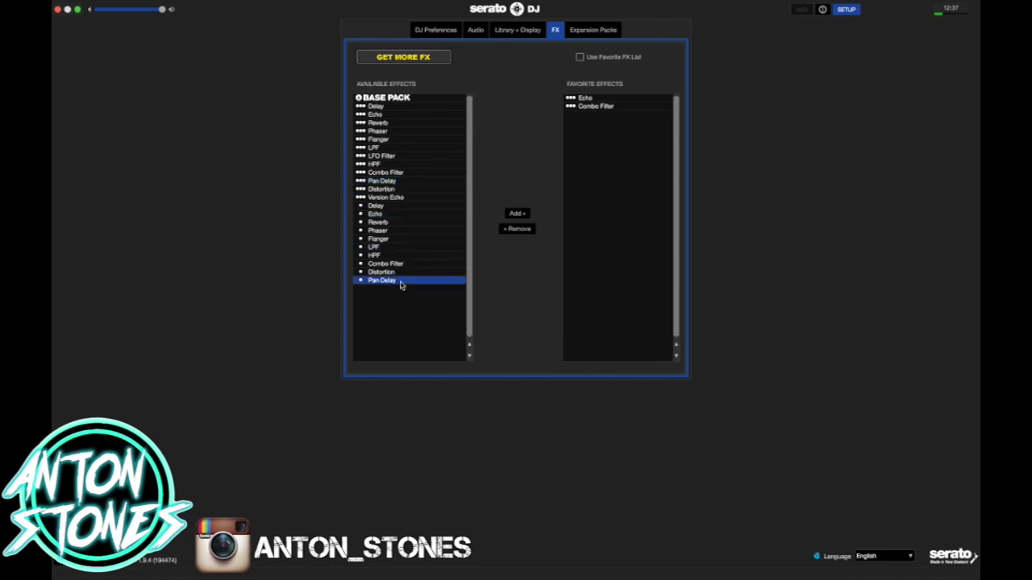
{"action": "left_click", "coordinate": [395, 199]}
{"action": "left_click", "coordinate": [397, 164]}
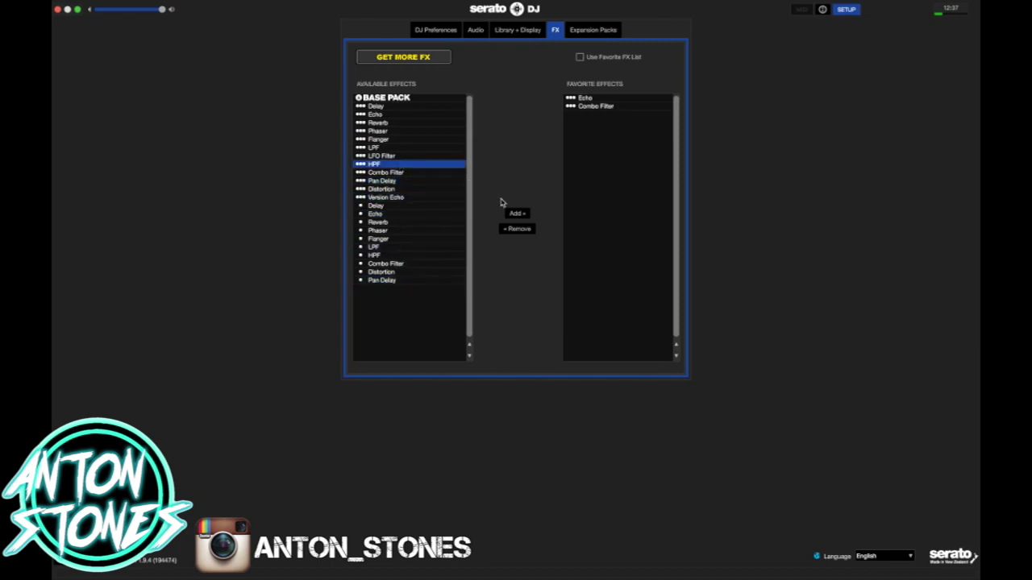
Add the first-listed Reverb to the favorite effects and try Use Favorite FX List, leaving that option off
{"action": "left_click", "coordinate": [390, 125]}
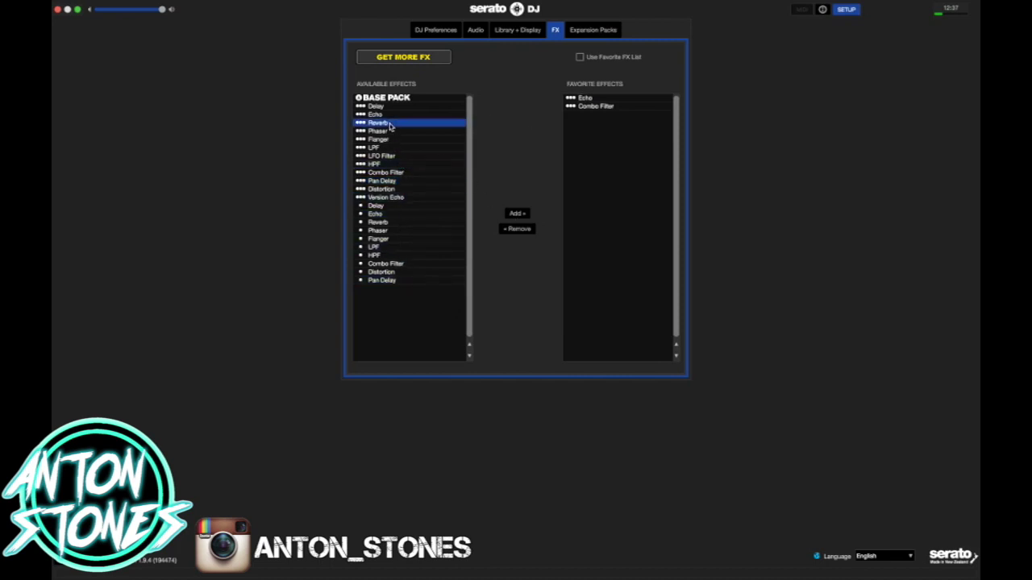
{"action": "left_click", "coordinate": [516, 213]}
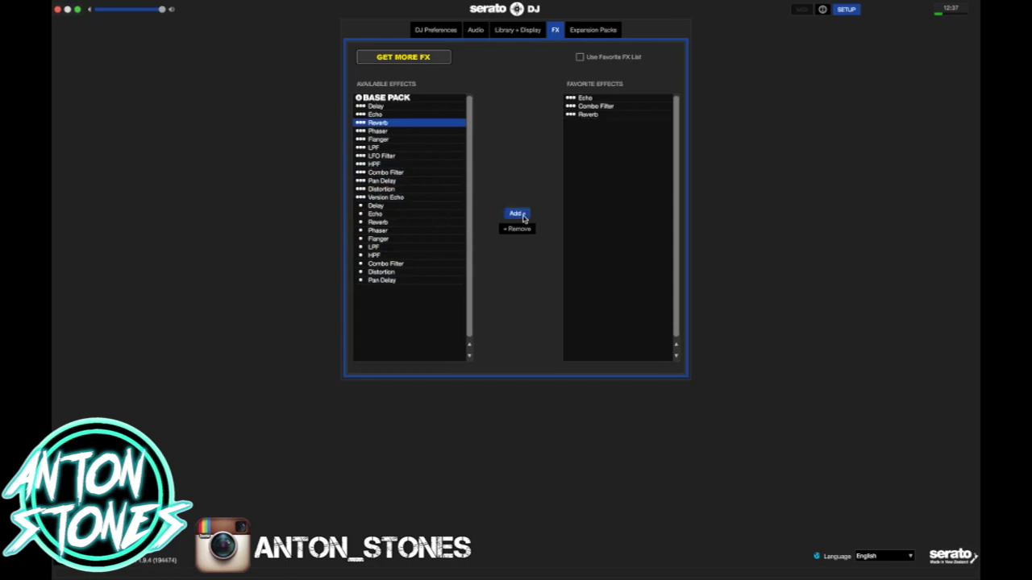
{"action": "left_click", "coordinate": [579, 57]}
{"action": "left_click", "coordinate": [579, 58]}
Review the Sampler, Serato Playlists, Serato Remotes and Serato Video expansion packs
{"action": "left_click", "coordinate": [593, 32]}
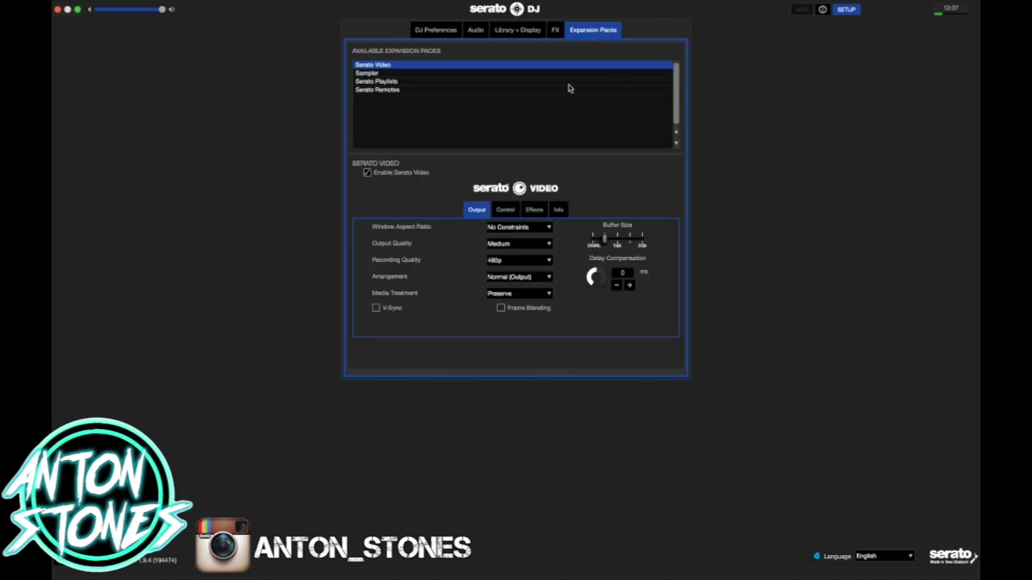
{"action": "left_click", "coordinate": [499, 73]}
{"action": "left_click", "coordinate": [455, 84]}
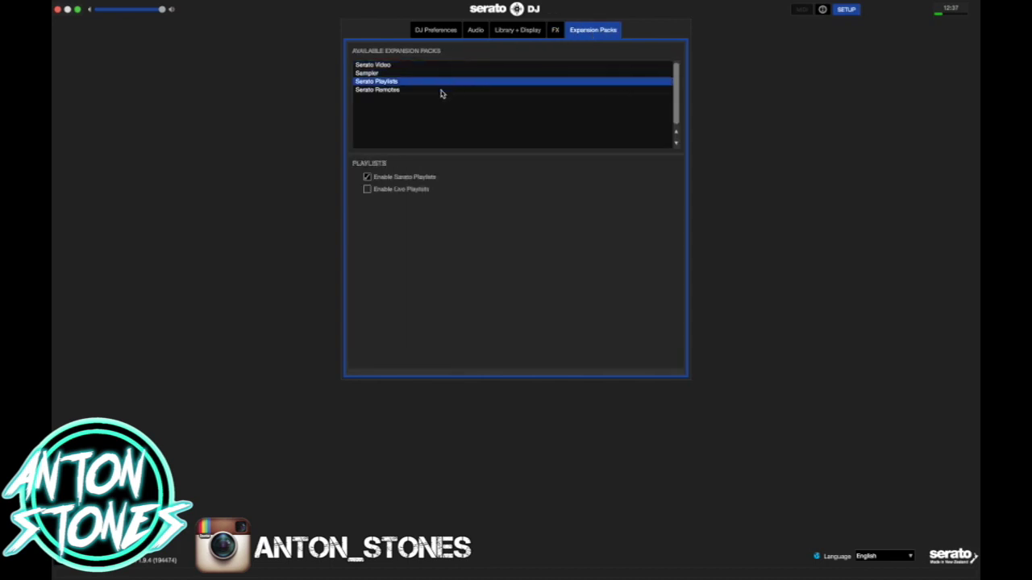
{"action": "left_click", "coordinate": [443, 91]}
{"action": "left_click", "coordinate": [427, 66]}
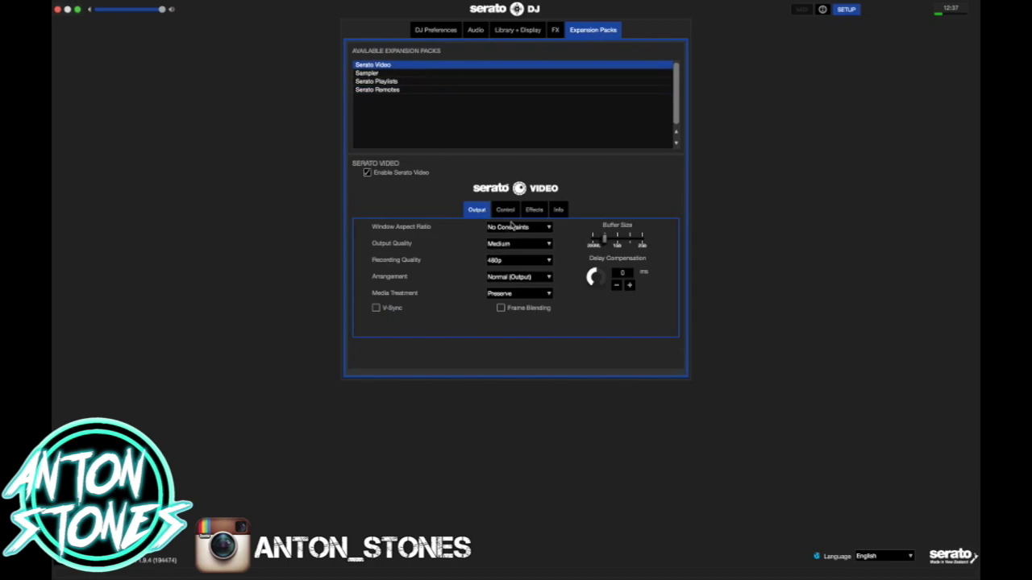
Examine the Control, Effects, Info and Output settings of the Serato Video expansion pack
{"action": "left_click", "coordinate": [505, 209]}
{"action": "left_click", "coordinate": [534, 210]}
{"action": "left_click", "coordinate": [557, 210]}
{"action": "left_click", "coordinate": [484, 211]}
{"action": "left_click", "coordinate": [505, 210]}
{"action": "left_click", "coordinate": [533, 209]}
{"action": "left_click", "coordinate": [557, 210]}
{"action": "left_click", "coordinate": [476, 211]}
Lower the Maximum Screen Updates Per Second to about 30 in the Library + Display settings
{"action": "left_click", "coordinate": [432, 34]}
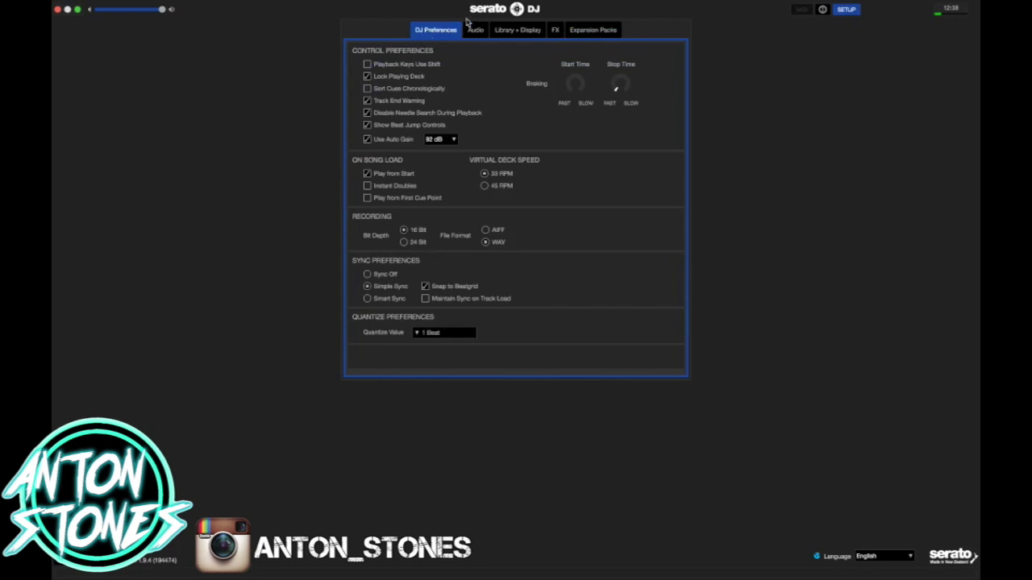
{"action": "left_click", "coordinate": [511, 31]}
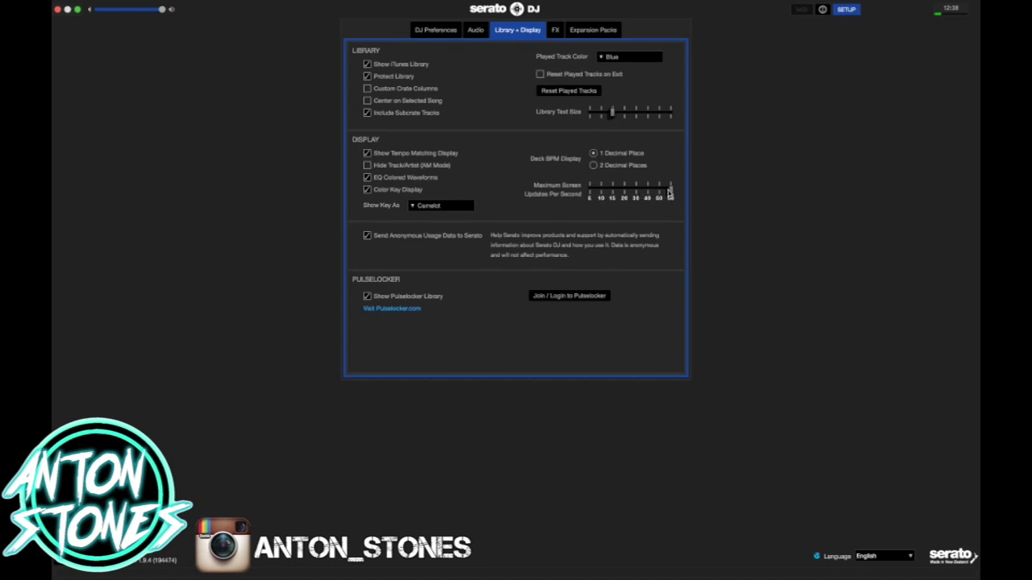
{"action": "left_click_drag", "start_coordinate": [670, 191], "coordinate": [635, 192]}
Try a USB buffer size of 20 ms in the audio settings and return to the DJ preferences
{"action": "left_click", "coordinate": [474, 28]}
{"action": "left_click_drag", "start_coordinate": [400, 78], "coordinate": [432, 78]}
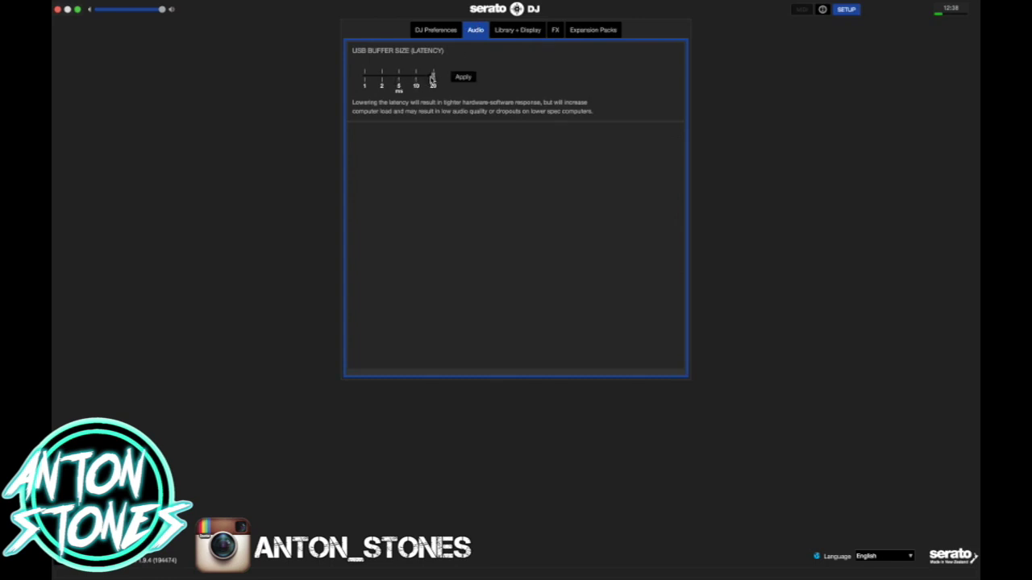
{"action": "left_click", "coordinate": [434, 29]}
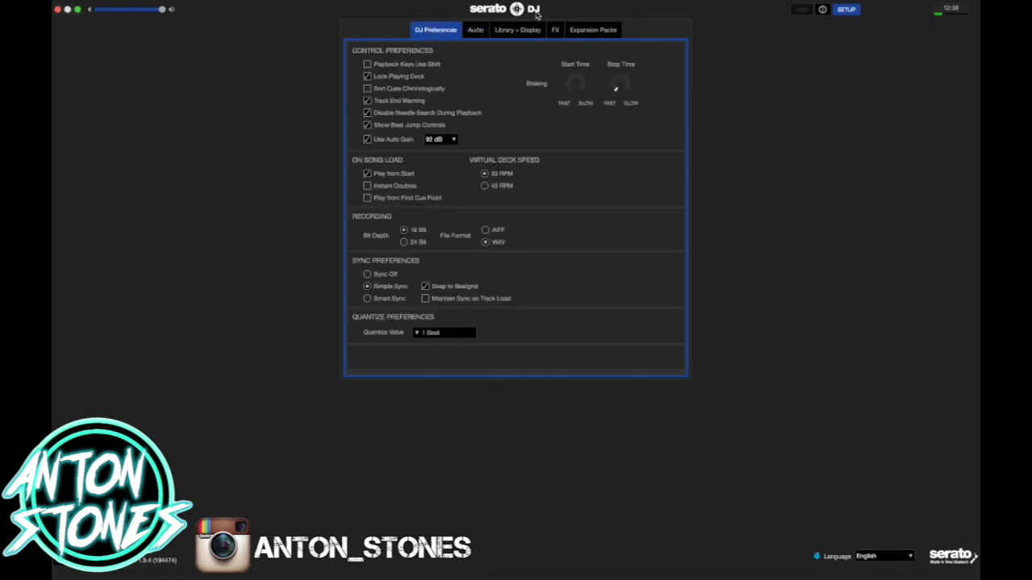
Set the maximum screen updates back to 60 per second and apply a USB buffer size of 5 ms
{"action": "left_click", "coordinate": [516, 30]}
{"action": "left_click_drag", "start_coordinate": [638, 197], "coordinate": [669, 193]}
{"action": "left_click", "coordinate": [477, 32]}
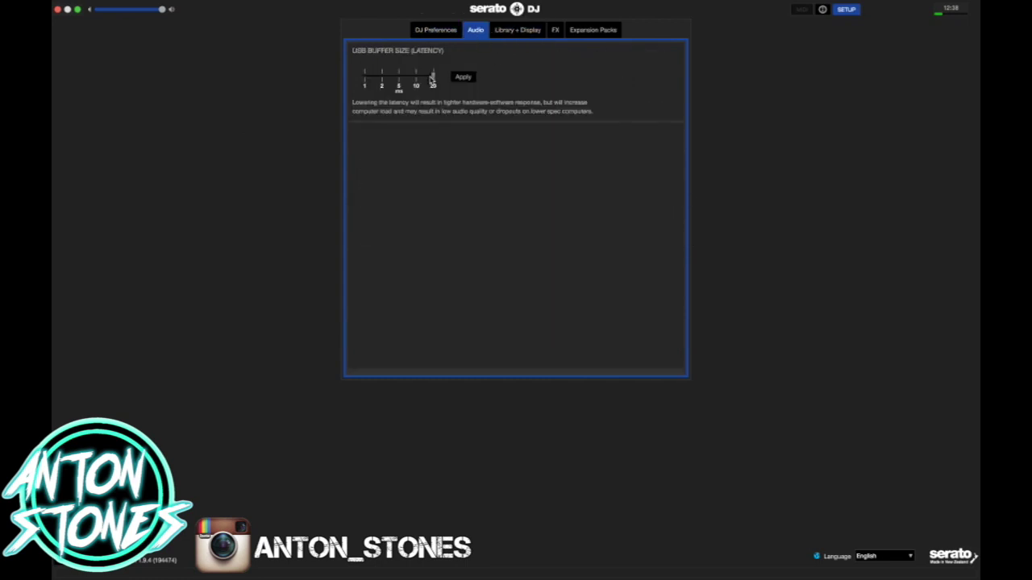
{"action": "left_click_drag", "start_coordinate": [433, 76], "coordinate": [398, 77]}
{"action": "left_click", "coordinate": [461, 77]}
Leave the full-screen setup view and switch to OBS
{"action": "left_click", "coordinate": [840, 14]}
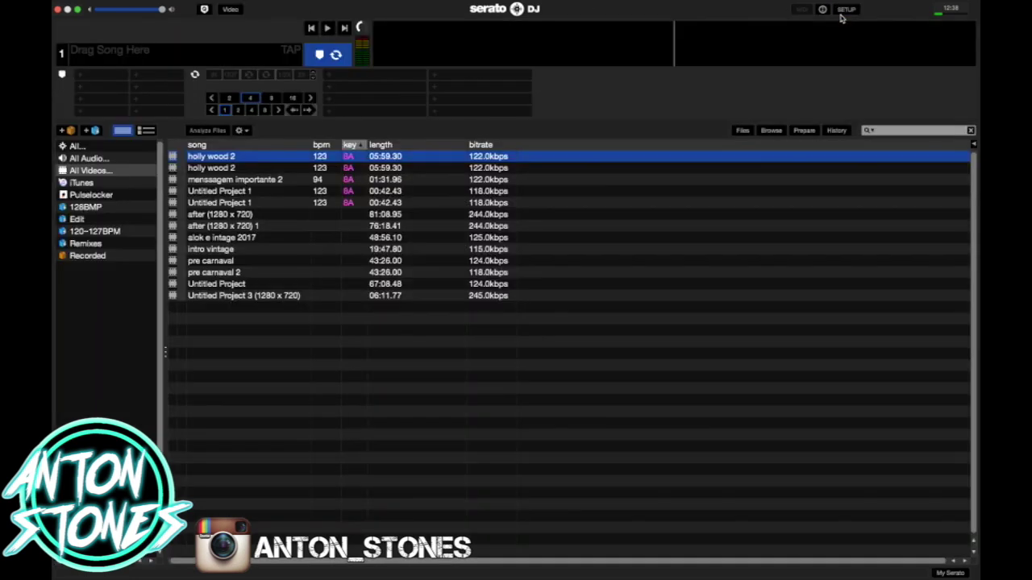
{"action": "left_click", "coordinate": [78, 10]}
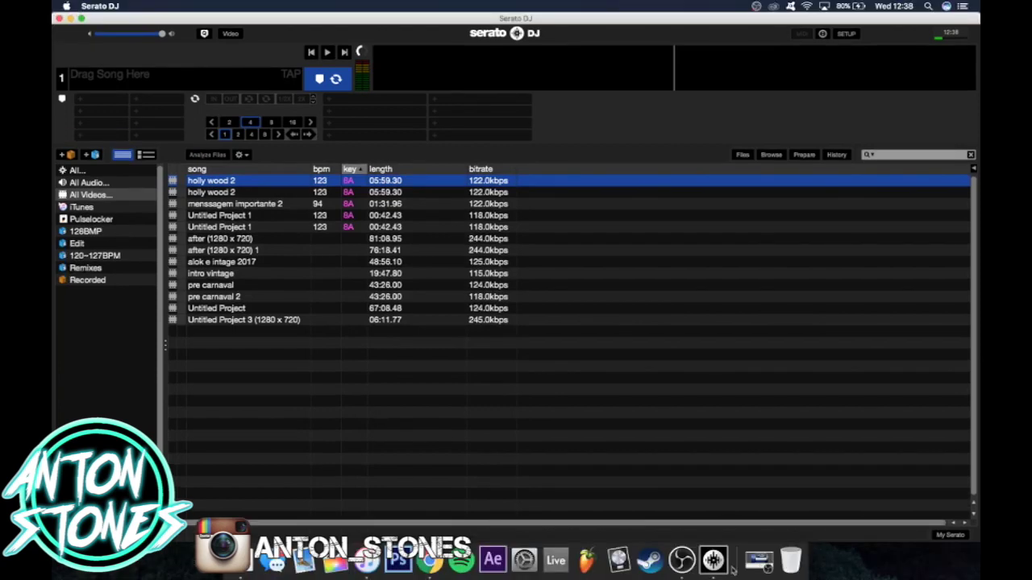
{"action": "left_click", "coordinate": [681, 558]}
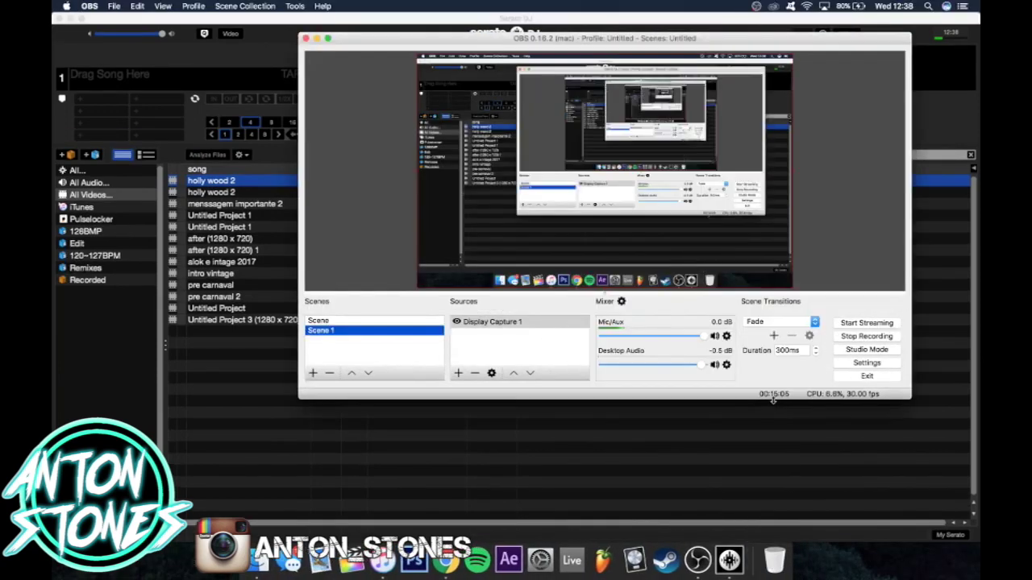